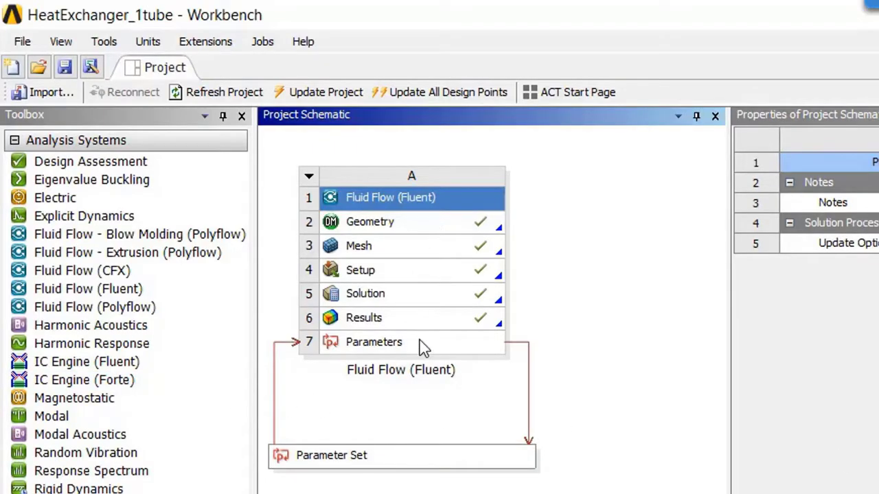
Open the parameter set, add a trial design point with inlet_velocity_shell 0.001 and inlet_temperature_shell 350, and delete it
double_click(405, 453)
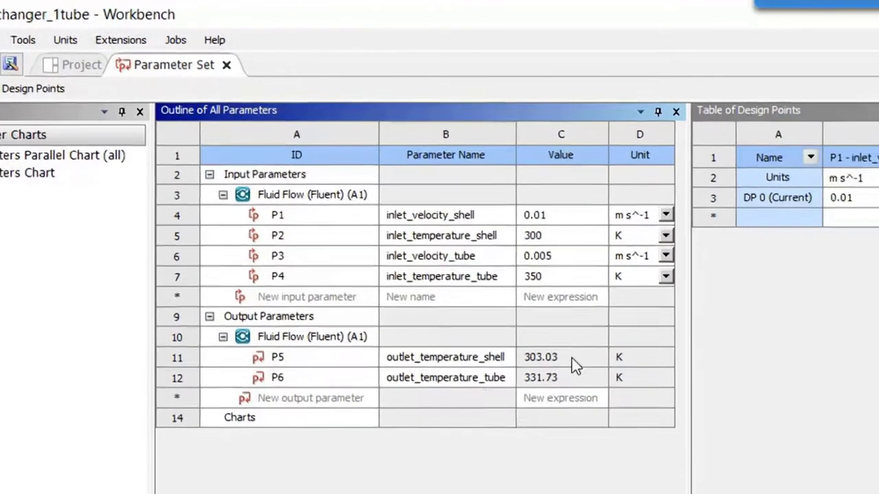
left_click(257, 176)
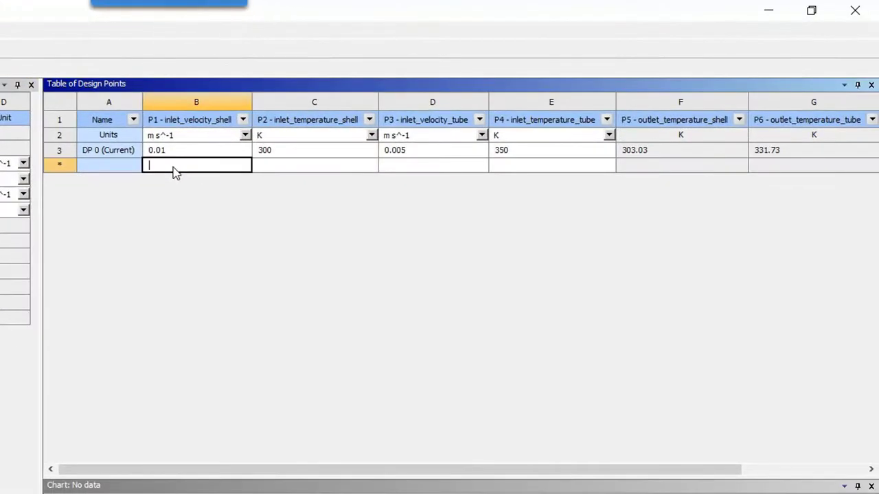
type("0.001")
key("Return")
double_click(268, 167)
type("350")
key("Return")
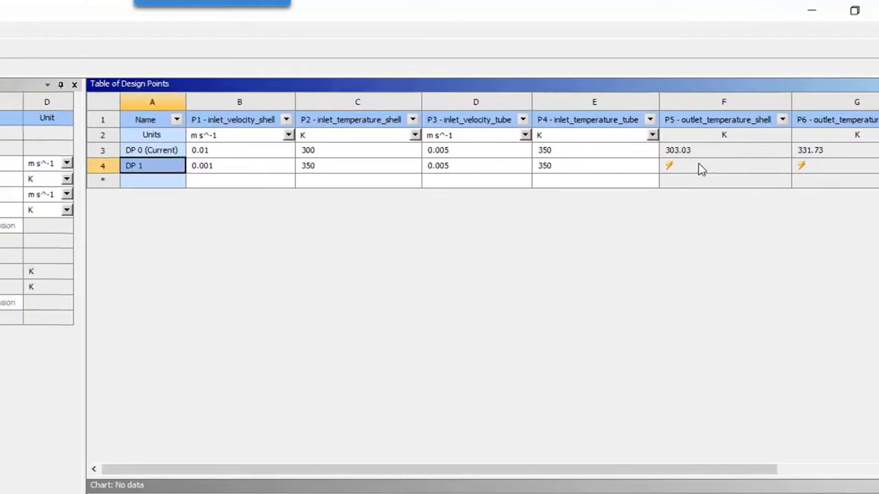
key("Delete")
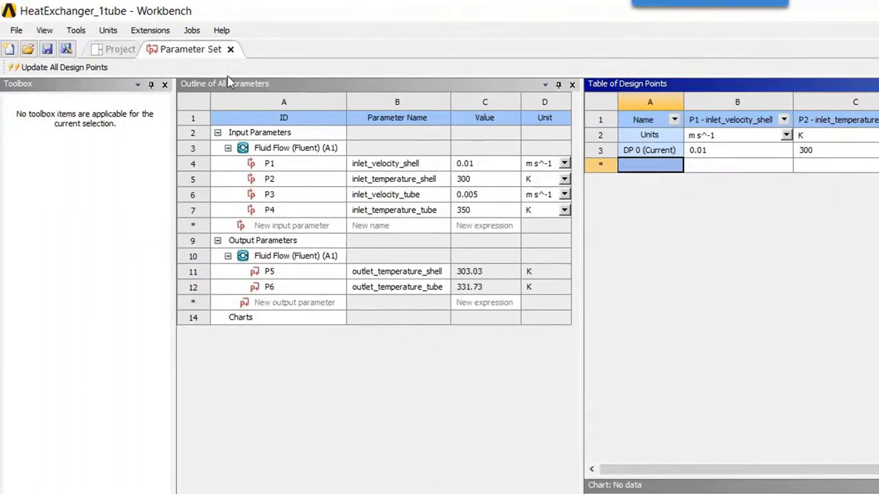
Return to the project schematic and launch the Fluent setup with 4 parallel solver processes
left_click(115, 49)
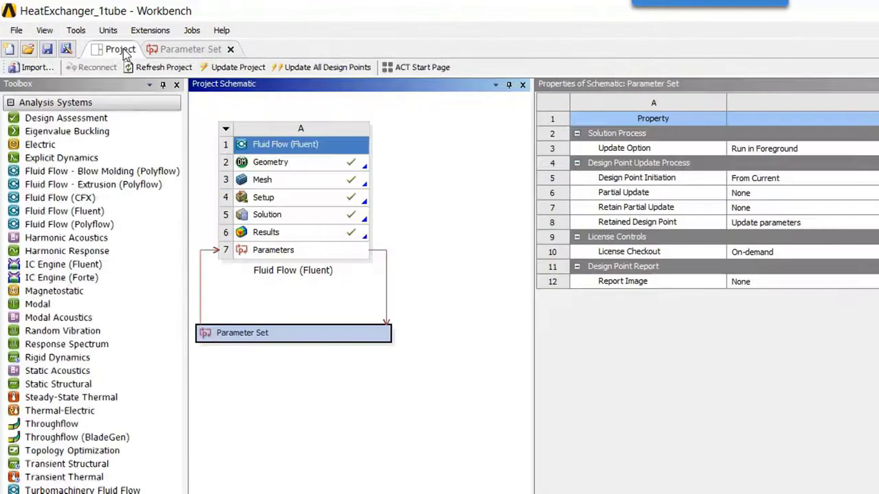
double_click(231, 162)
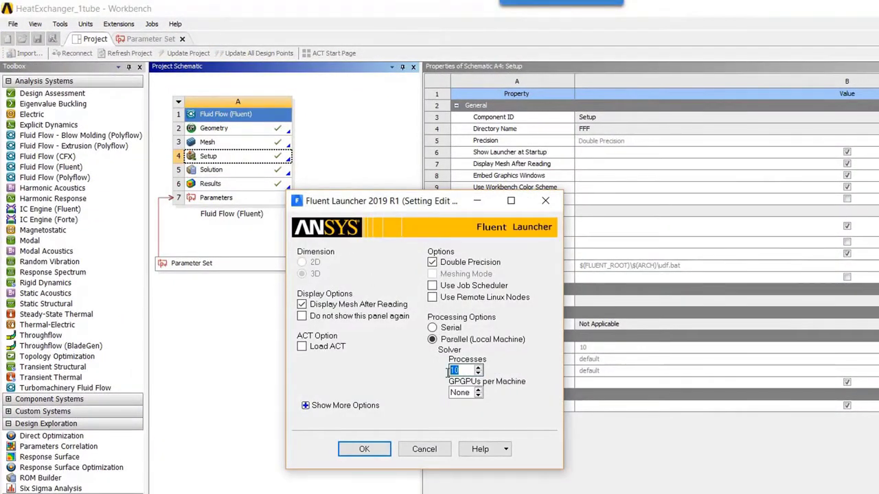
type("4")
key("Return")
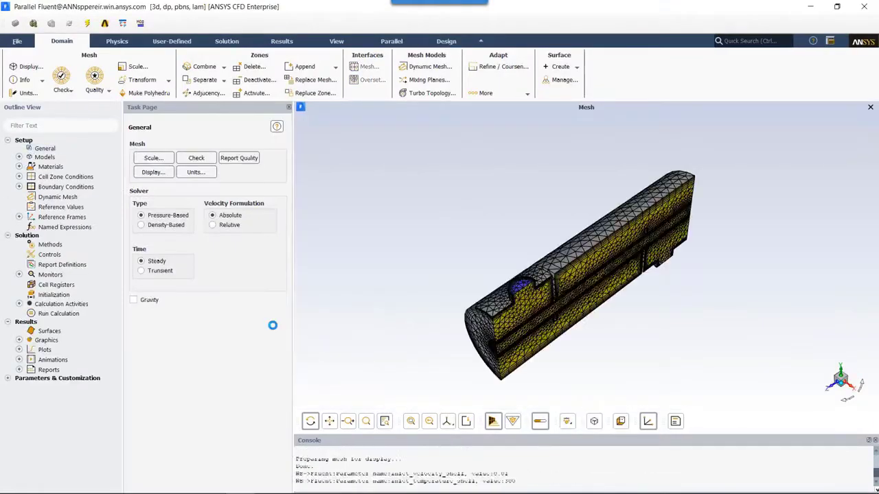
Inspect the mesh, and examine which input parameter is assigned to the inlet_shell boundary's velocity magnitude
left_click_drag(322, 309, 435, 263)
scroll(430, 298, "up", 4)
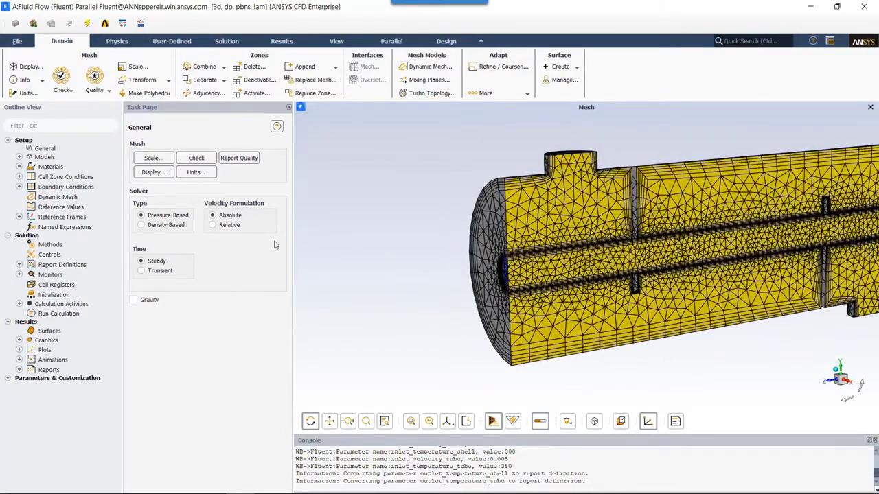
left_click(19, 188)
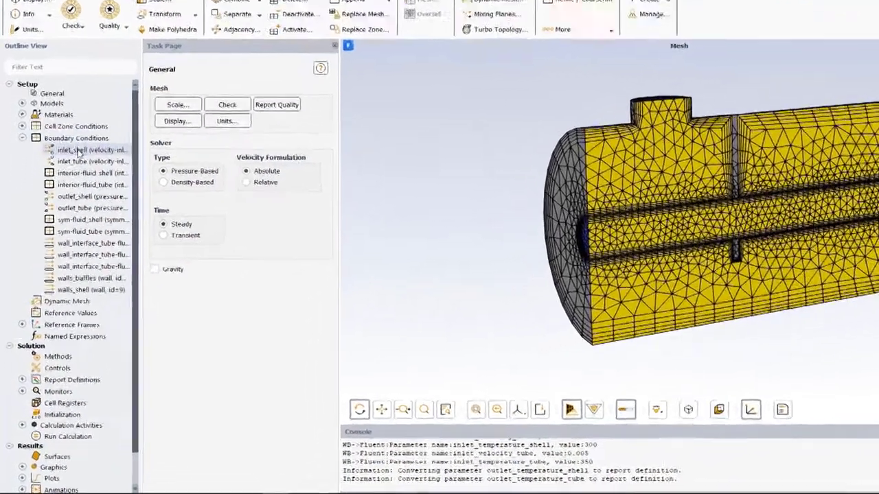
double_click(79, 197)
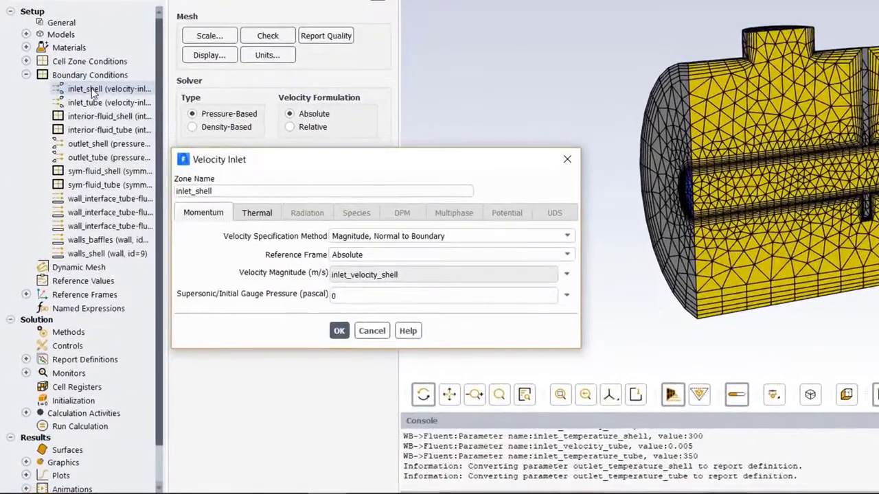
left_click(567, 275)
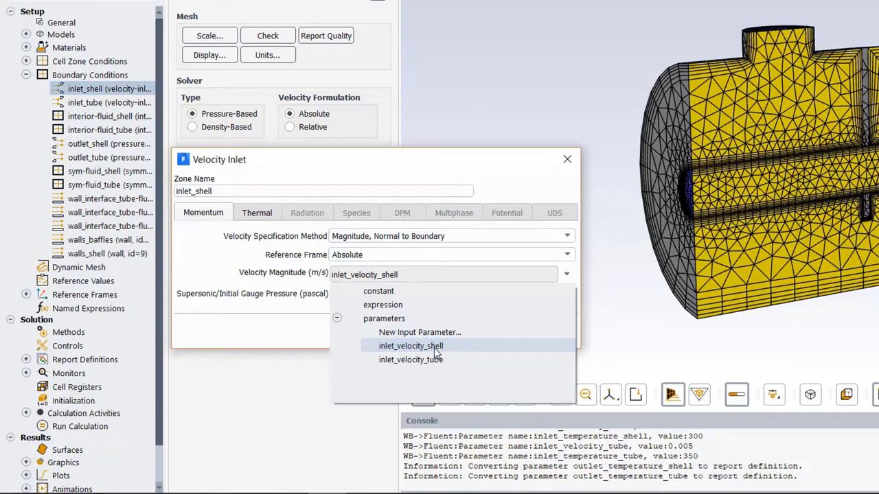
left_click(621, 334)
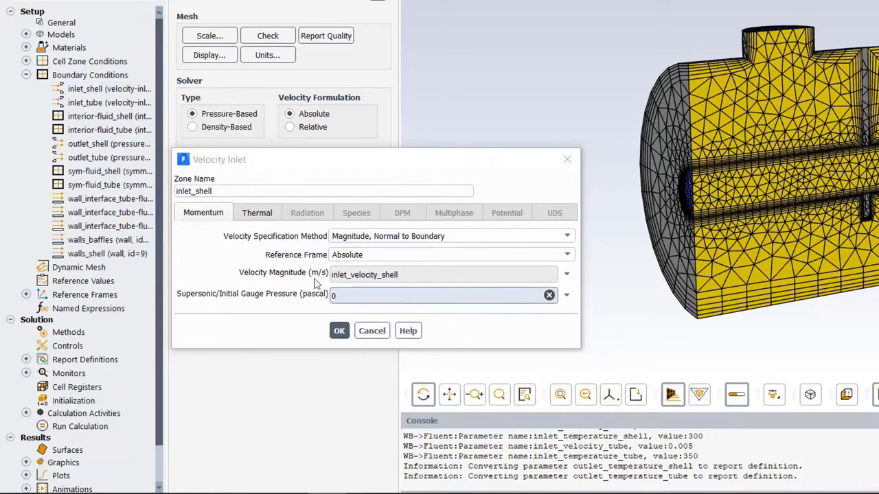
Review the outlet_temperature_shell report definition and close it along with the inlet_shell boundary settings
left_click(26, 359)
double_click(69, 373)
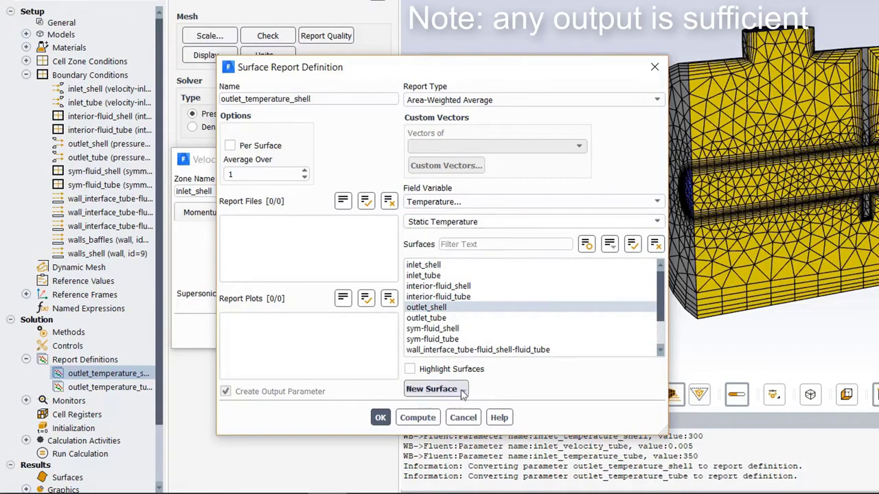
left_click(381, 418)
left_click(339, 330)
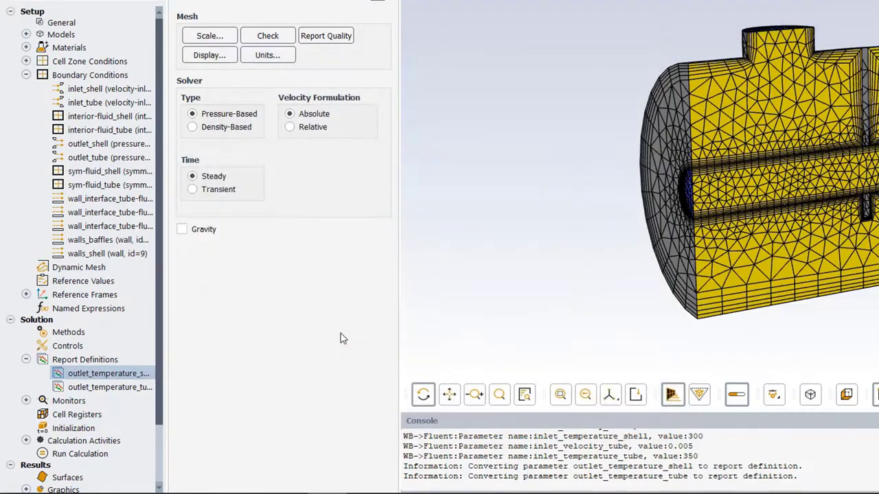
Expand the models list and load the reduced order model add-on with the console command "define models addon 11"
left_click(26, 75)
left_click(26, 35)
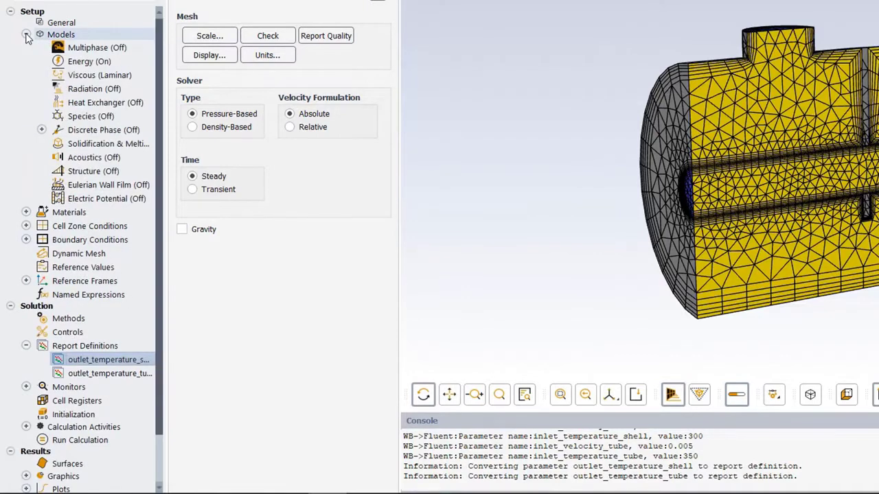
left_click(93, 63)
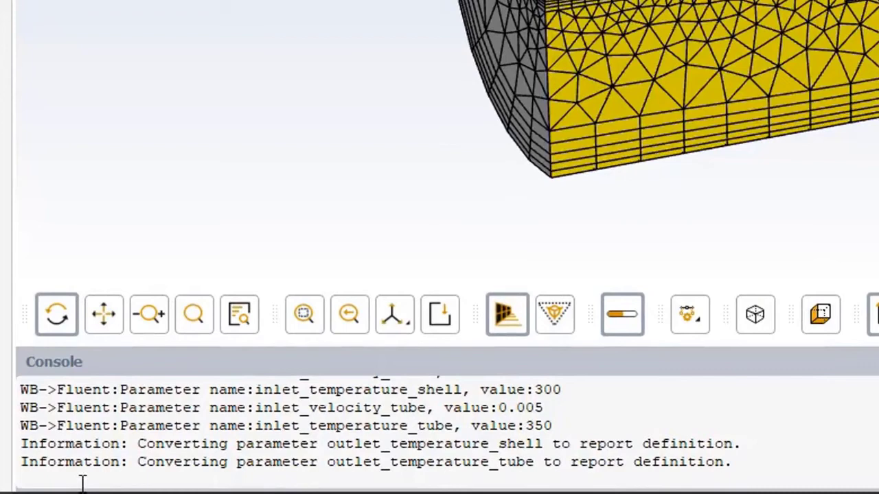
left_click(82, 483)
type("define models")
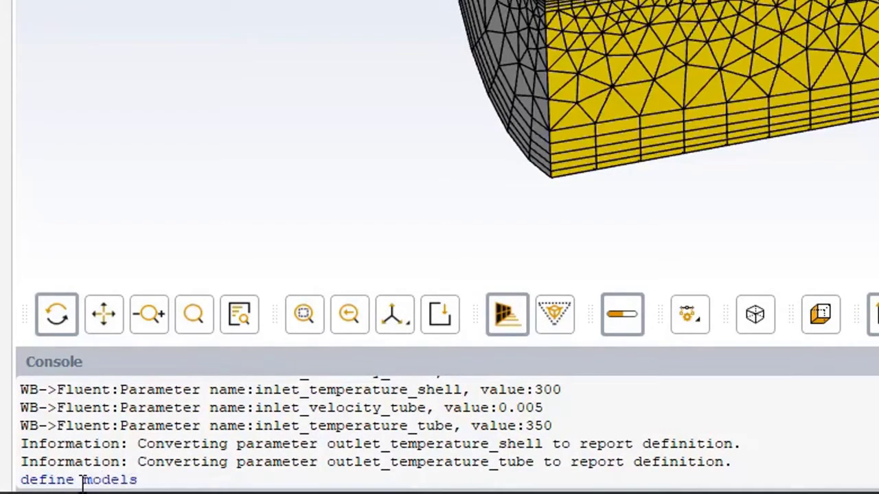
type(" addon 11")
key("Return")
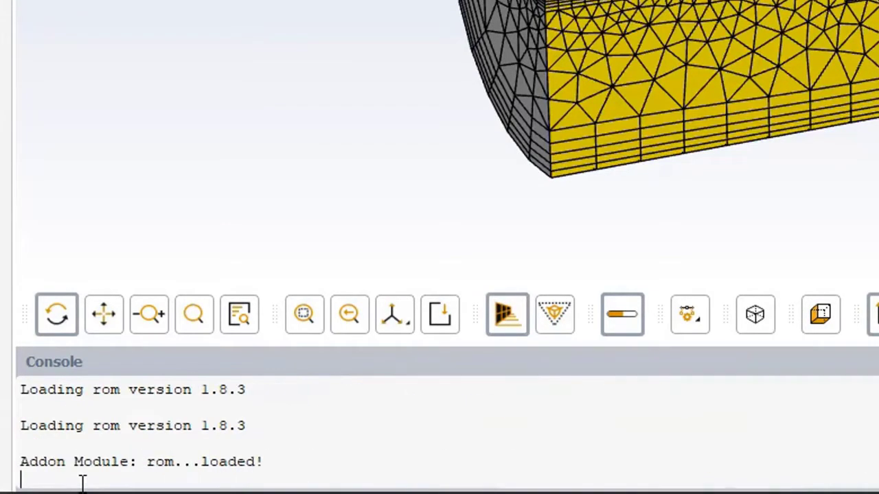
left_click_drag(21, 444, 294, 453)
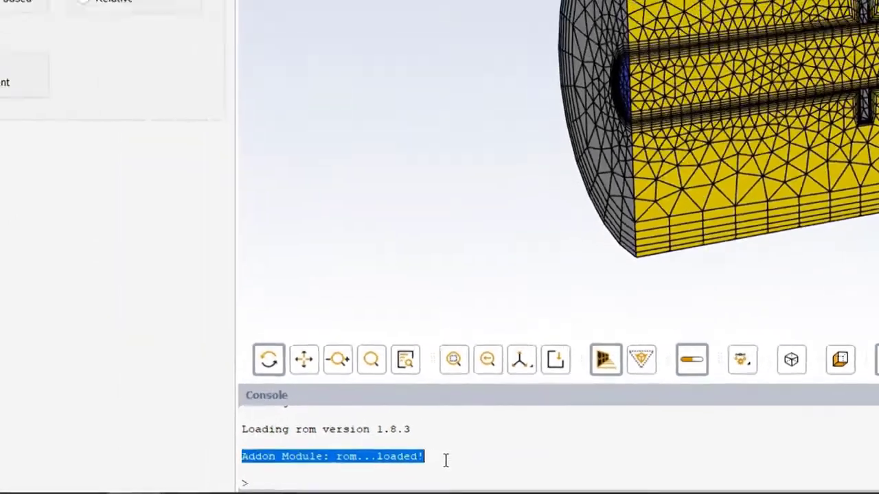
left_click(206, 409)
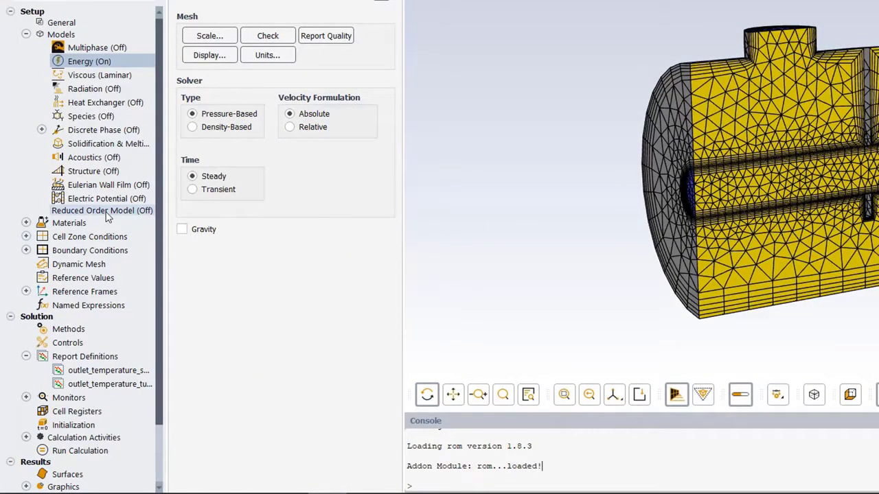
Run the hybrid initialization and enable the Reduced Order Model
left_click(74, 425)
left_click(260, 72)
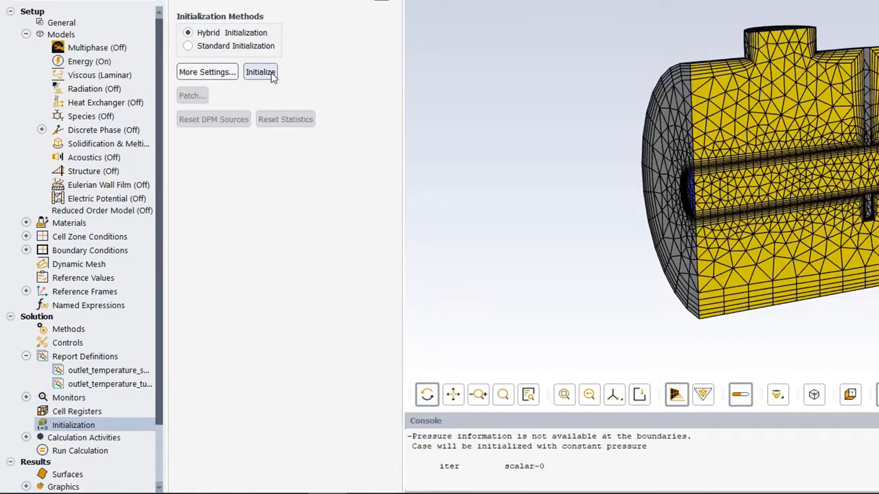
left_click(101, 211)
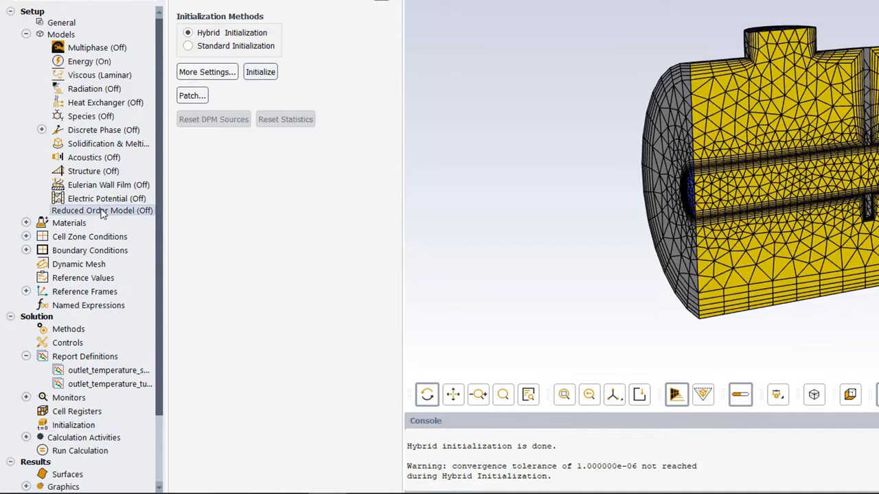
double_click(101, 210)
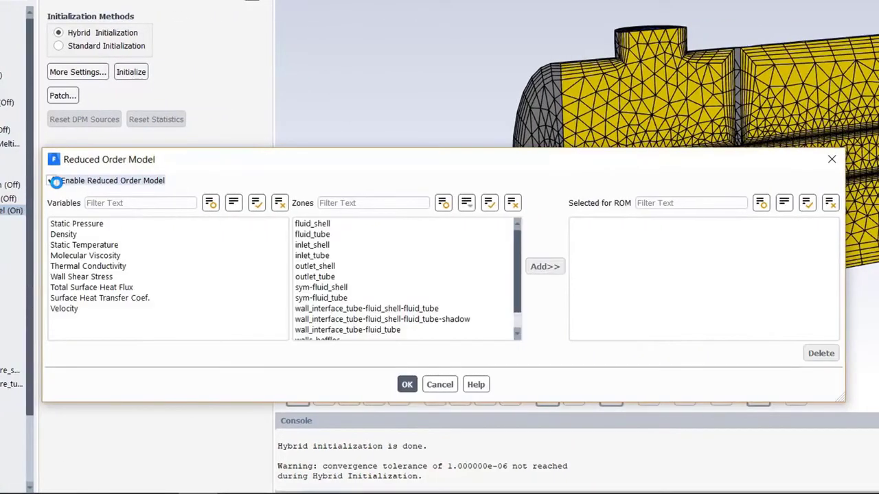
Add Static Pressure on sym-fluid_shell and Static Temperature on walls_shell to the ROM selection, and delete both entries
left_click(77, 227)
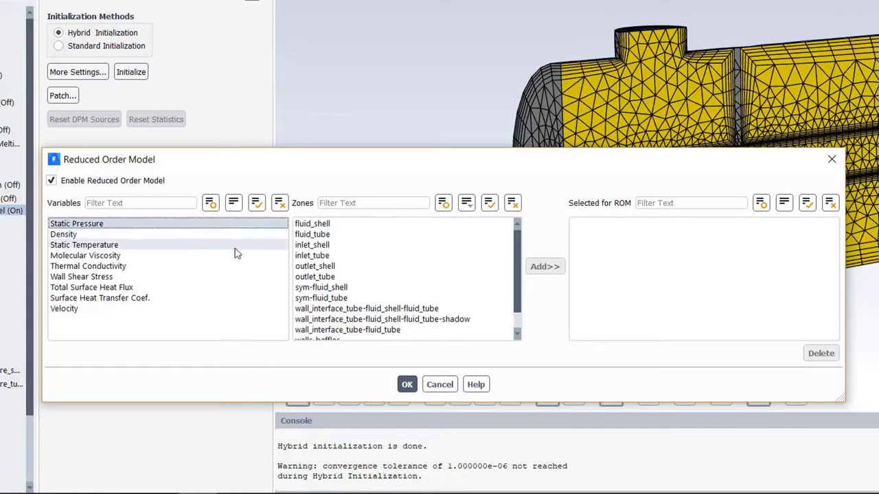
left_click(329, 289)
left_click(544, 266)
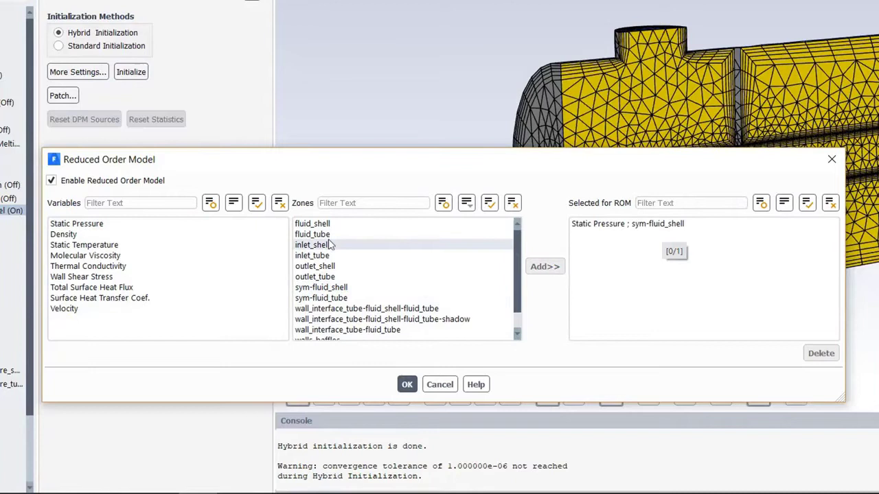
left_click(95, 246)
scroll(385, 275, "down", 2)
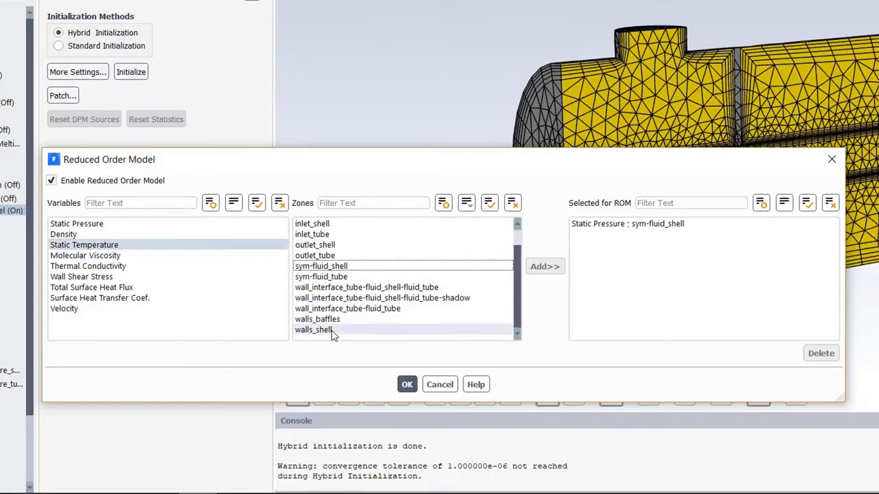
left_click(371, 330)
left_click(545, 266)
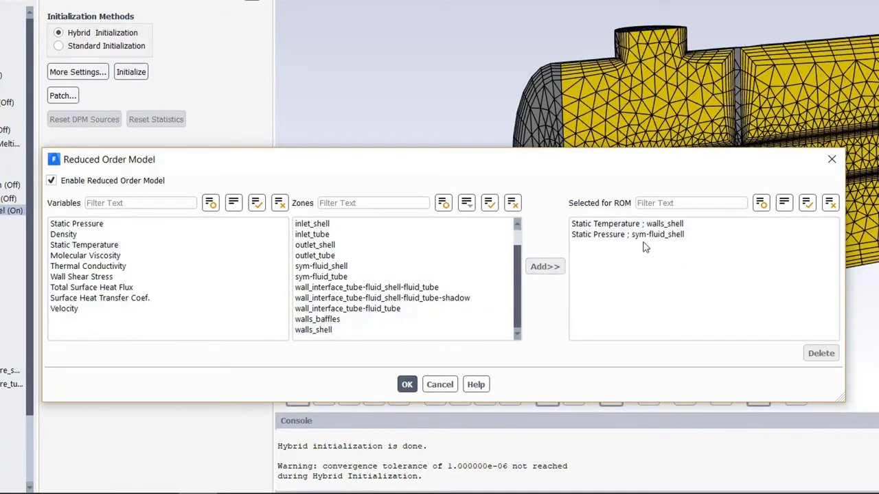
left_click(784, 203)
left_click(822, 352)
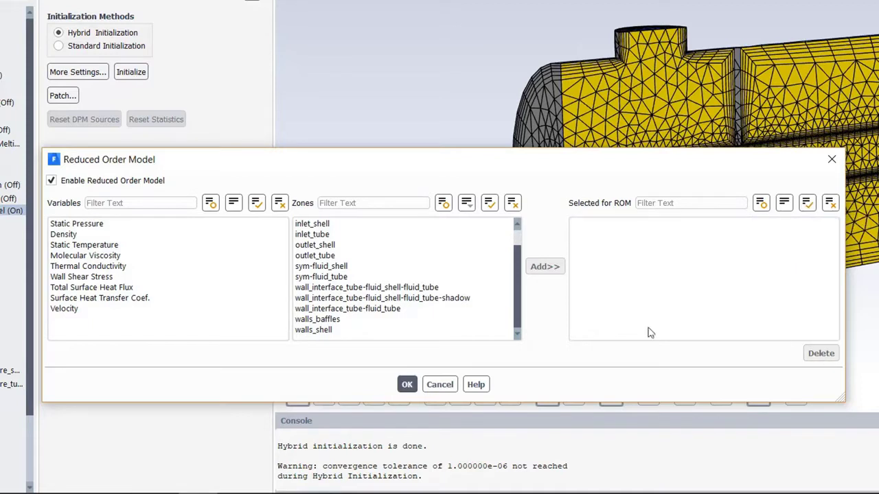
Add every variable on every zone to the ROM selection, and delete all the entries
left_click(256, 203)
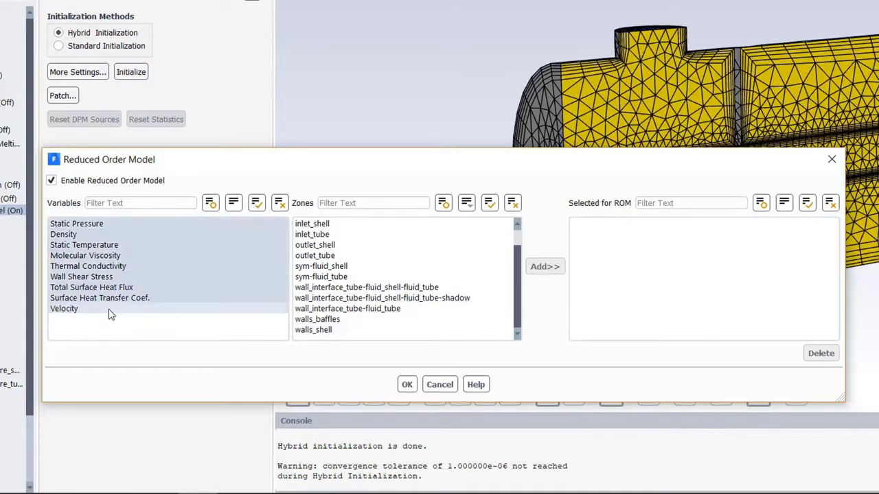
left_click(489, 203)
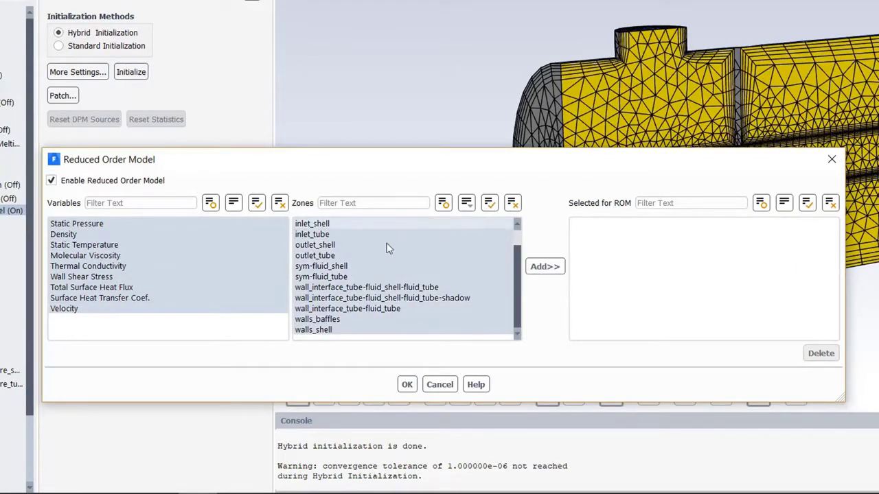
left_click(547, 267)
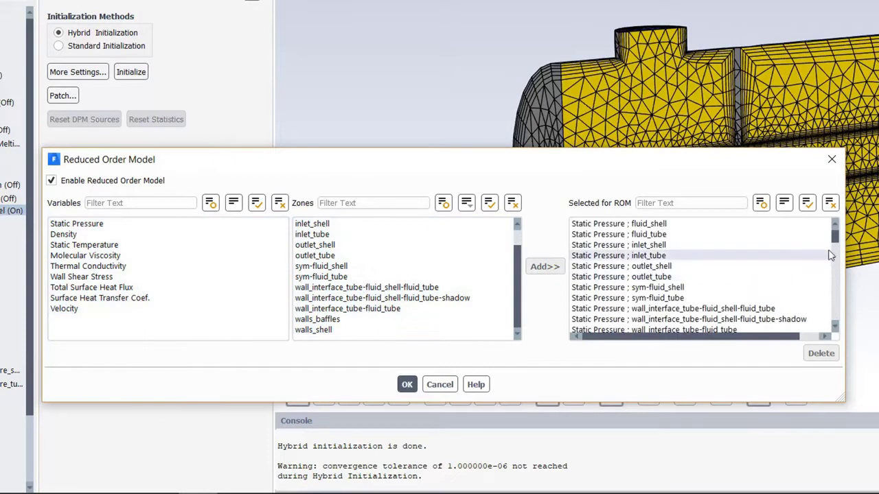
mouse_move(839, 239)
left_mouse_down()
mouse_move(837, 292)
mouse_move(834, 233)
left_mouse_up()
left_click(807, 203)
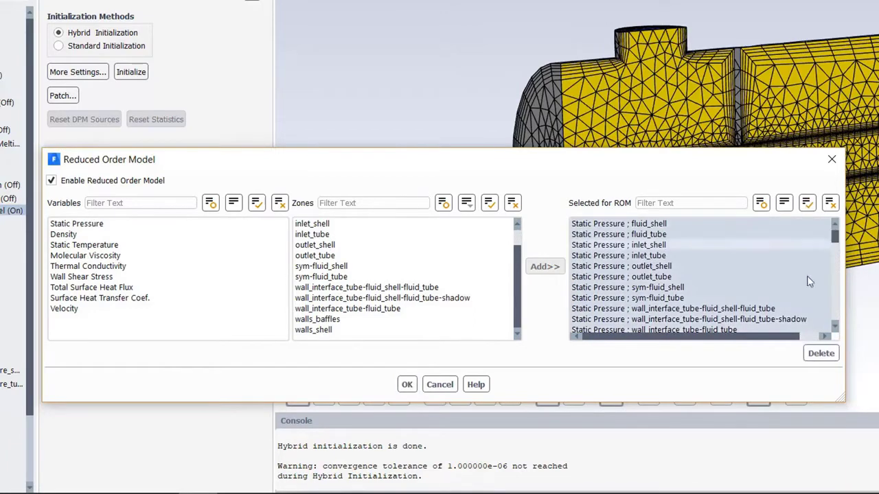
left_click(817, 355)
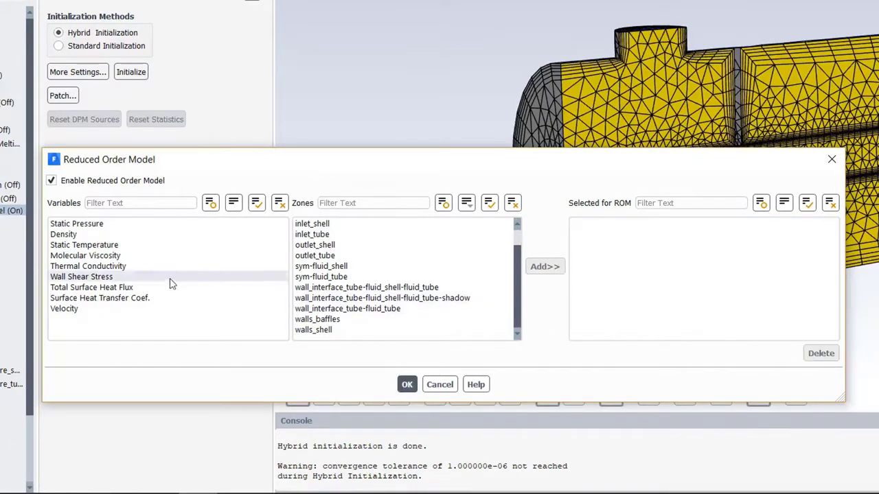
Add Static Temperature on all zones to the ROM selection
left_click(103, 247)
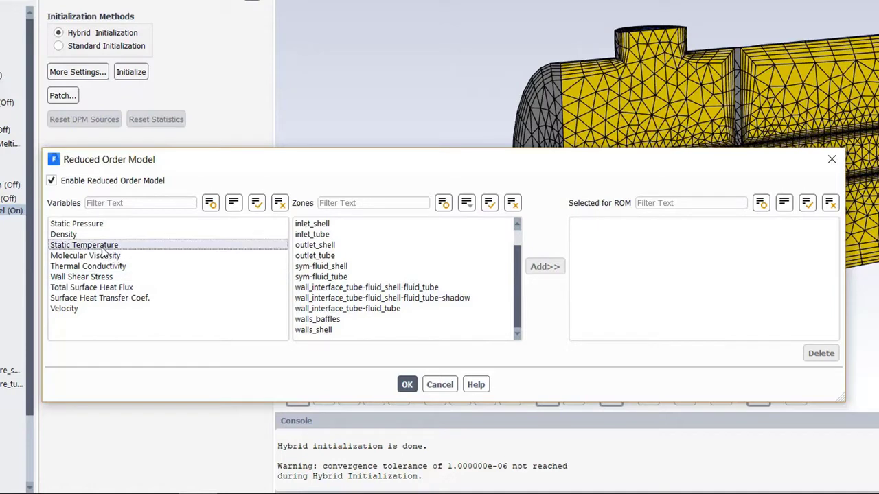
left_click(489, 203)
left_click(544, 267)
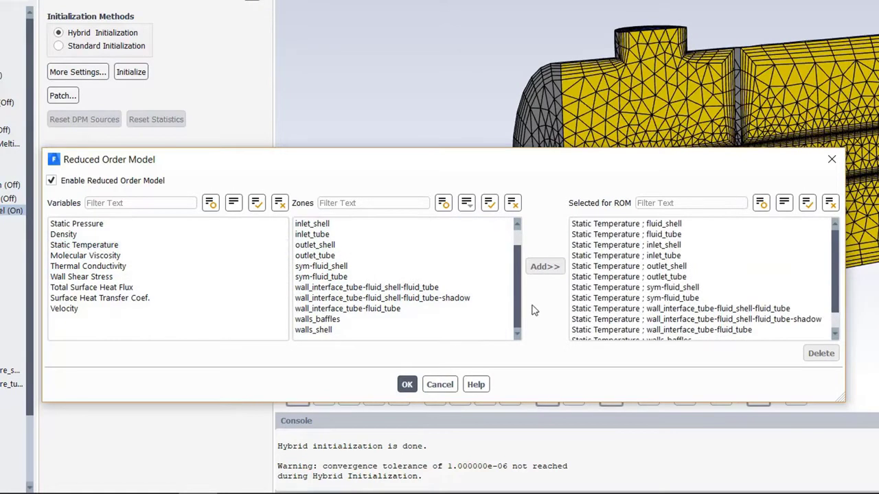
Add Velocity on all zones except walls_baffles and walls_shell to the ROM selection, and accept the Reduced Order Model settings
left_click(64, 309)
left_click(489, 203)
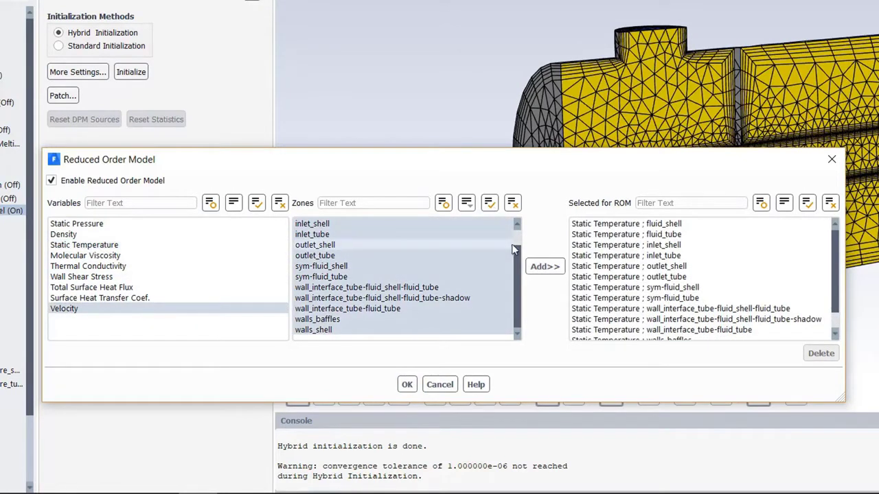
left_click(322, 330)
left_click(319, 319)
left_click(544, 267)
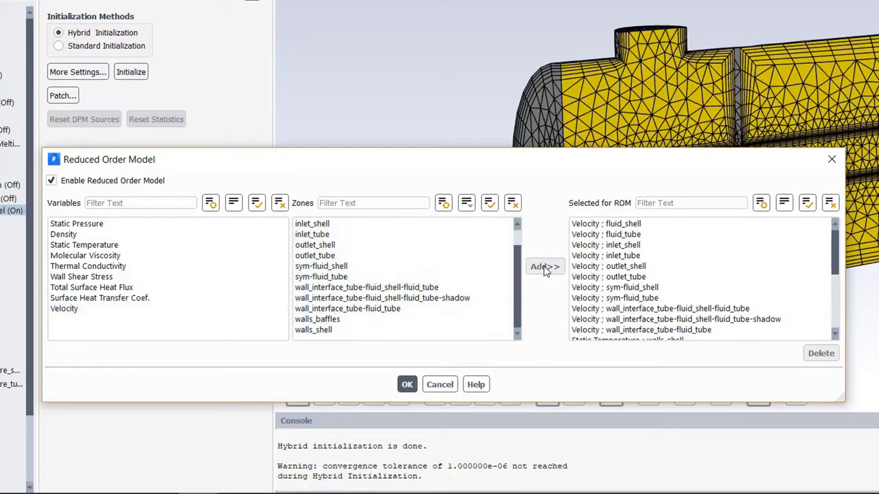
mouse_move(836, 255)
left_mouse_down()
mouse_move(838, 330)
mouse_move(838, 249)
left_mouse_up()
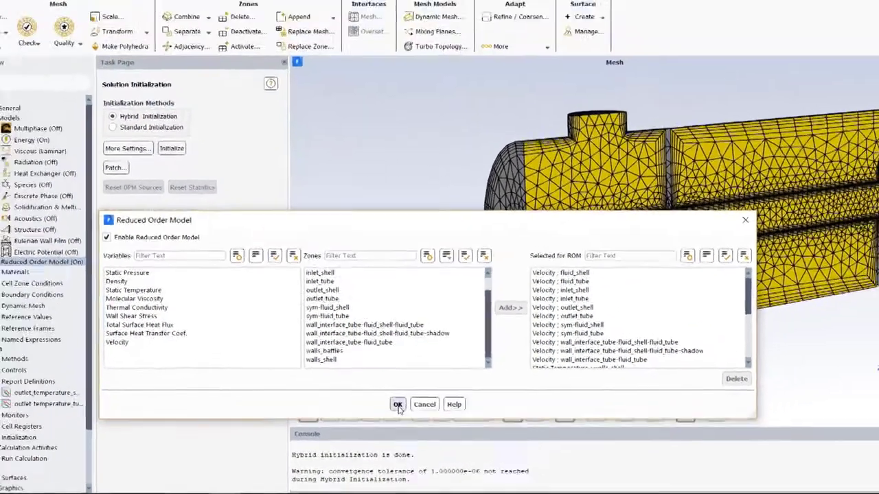
left_click(406, 385)
Quit Fluent, return to Workbench and display the project's file list
left_click(864, 6)
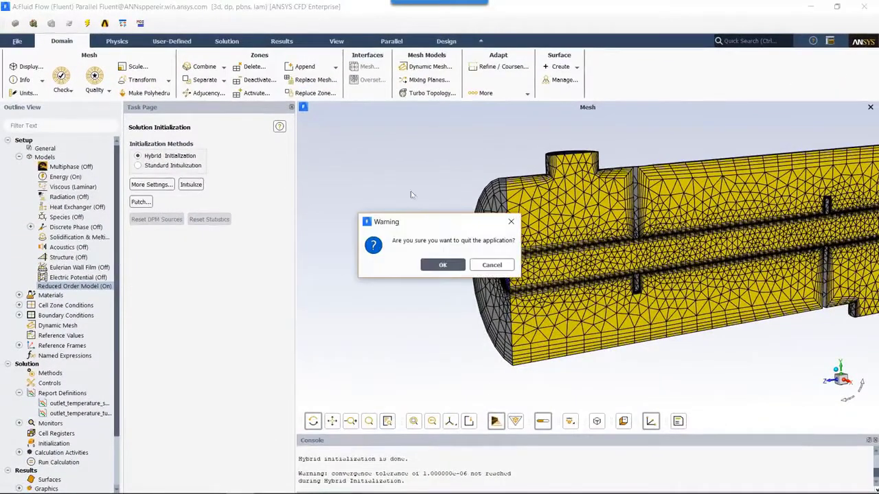
left_click(436, 265)
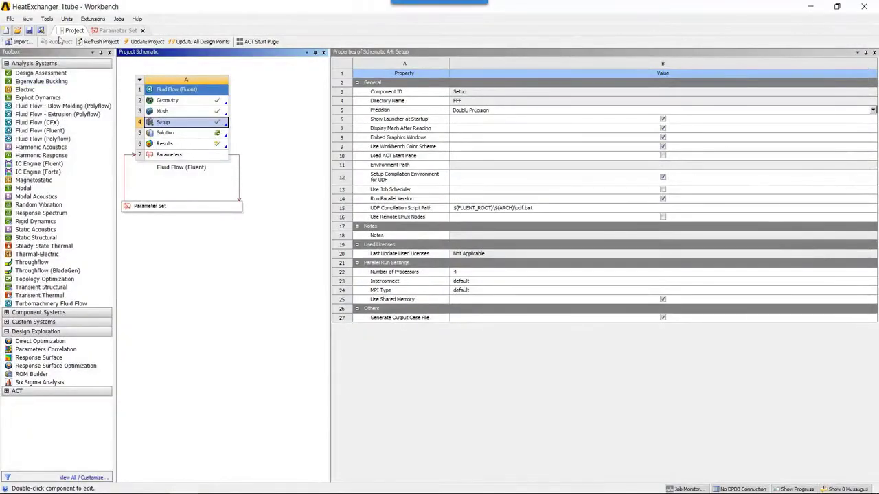
left_click(27, 18)
left_click(40, 94)
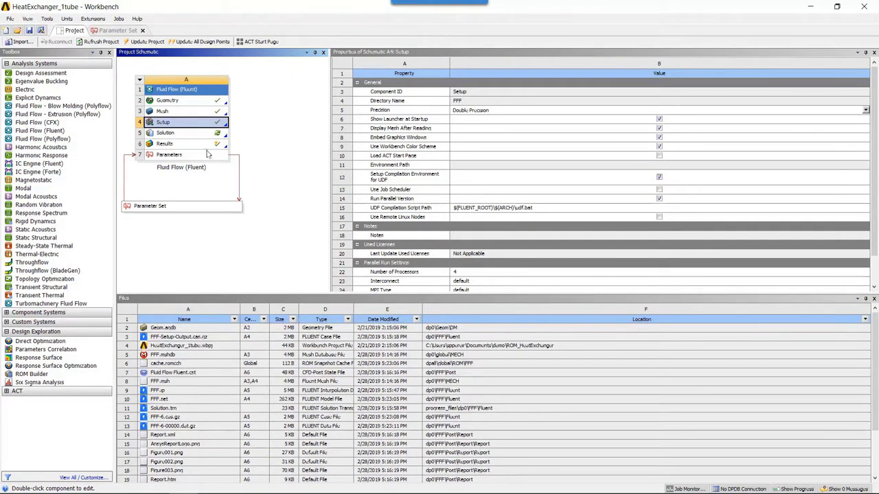
Update the whole project and display the update progress
left_click(148, 61)
left_click(145, 42)
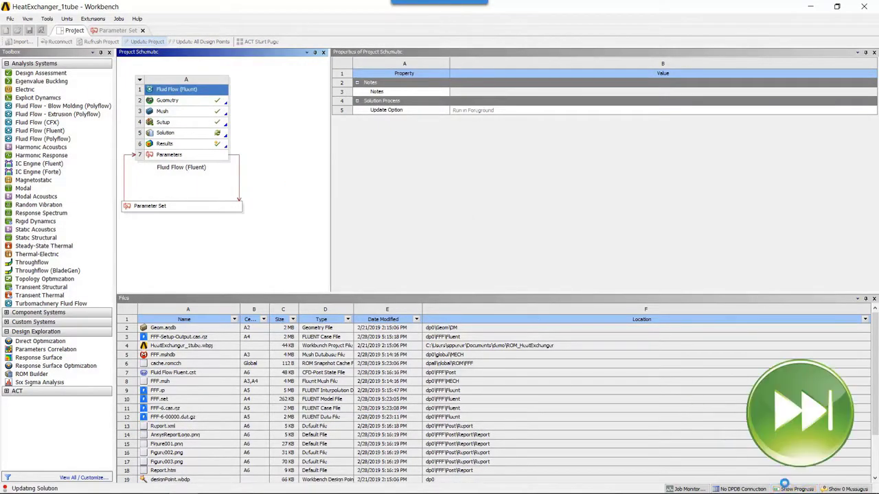
left_click(796, 489)
left_click_drag(330, 275, 421, 275)
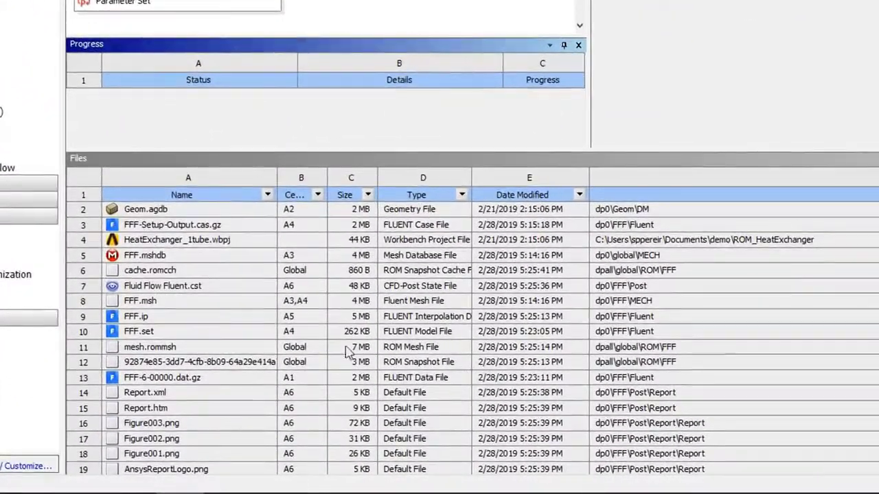
Examine the type and location of the ROM snapshot file and the ROM mesh file in the project's file list
left_click(263, 364)
left_click(394, 362)
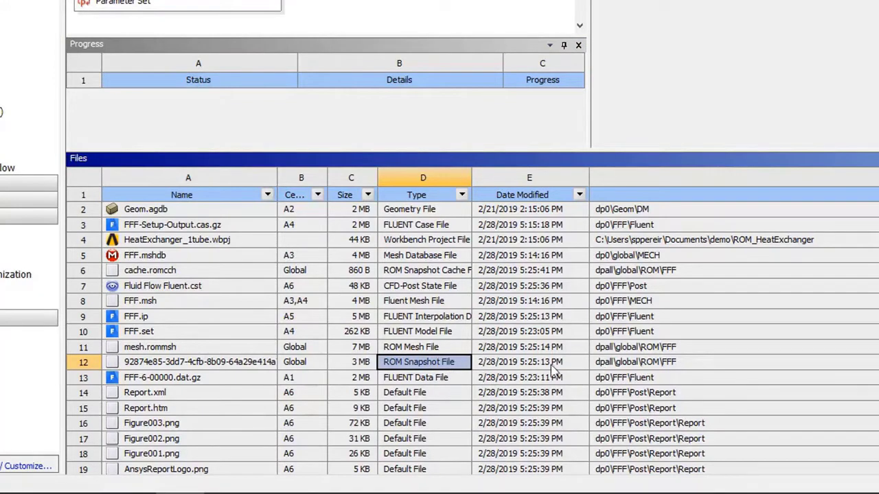
left_click(629, 369)
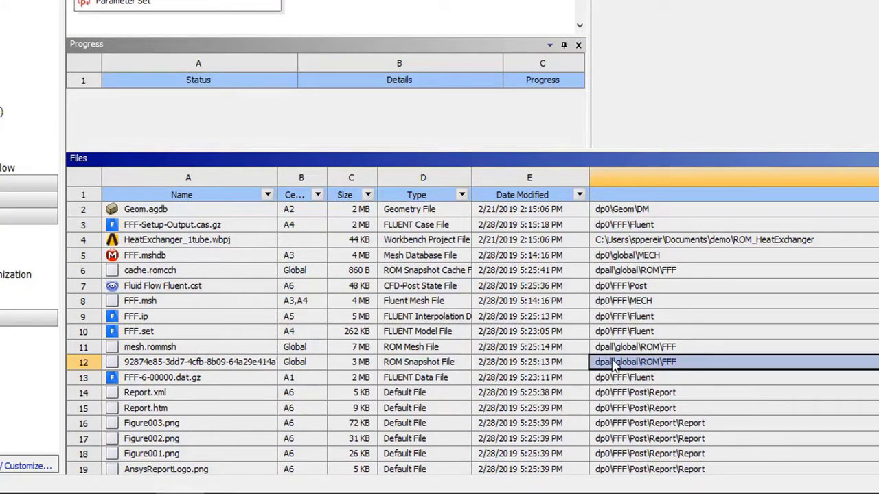
left_click(434, 350)
left_click(644, 348)
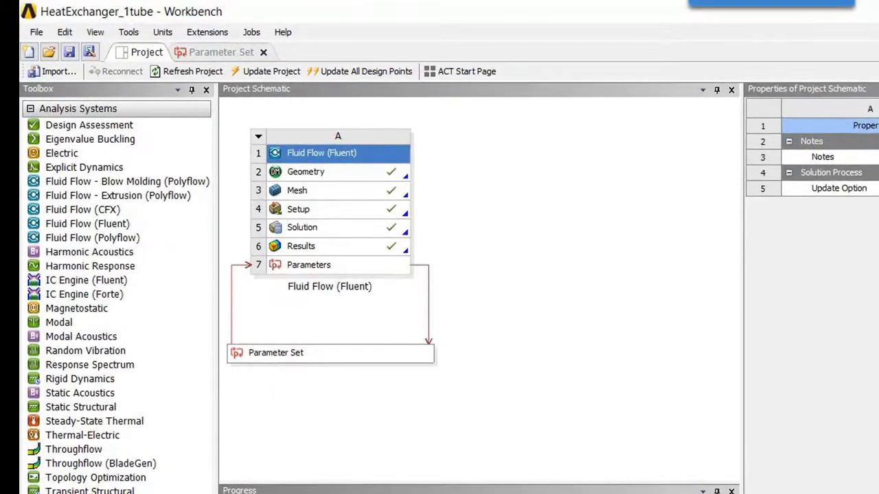
Add a ROM Builder system linked to the Parameter Set and open its Design of Experiments
left_click(2, 39)
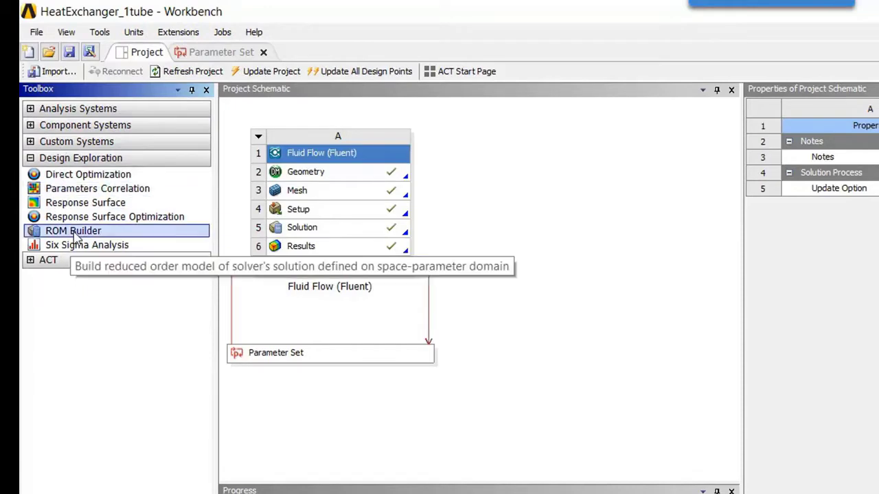
left_click_drag(79, 236, 353, 387)
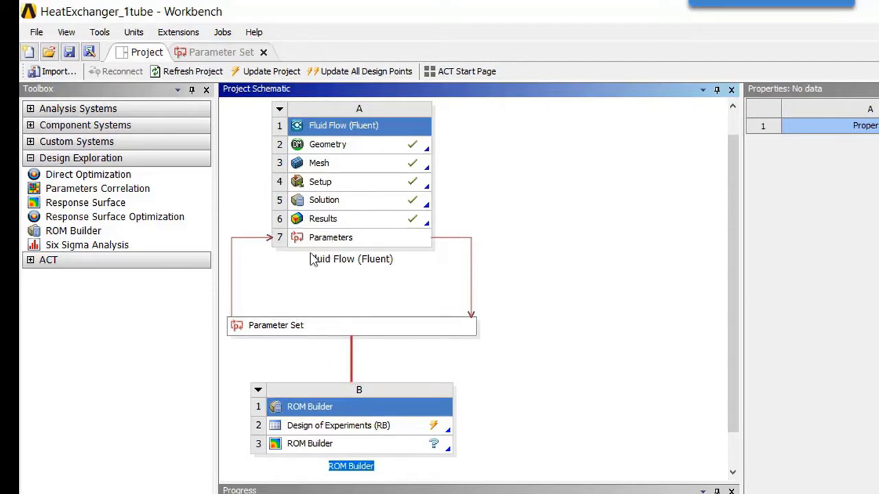
double_click(340, 427)
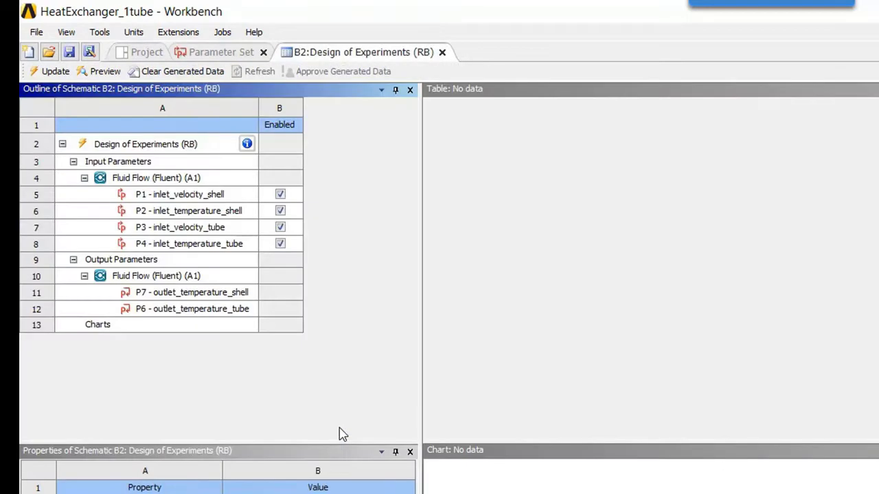
Review the Design of Experiments properties, including the available experiment types and the number of samples
left_click(175, 150)
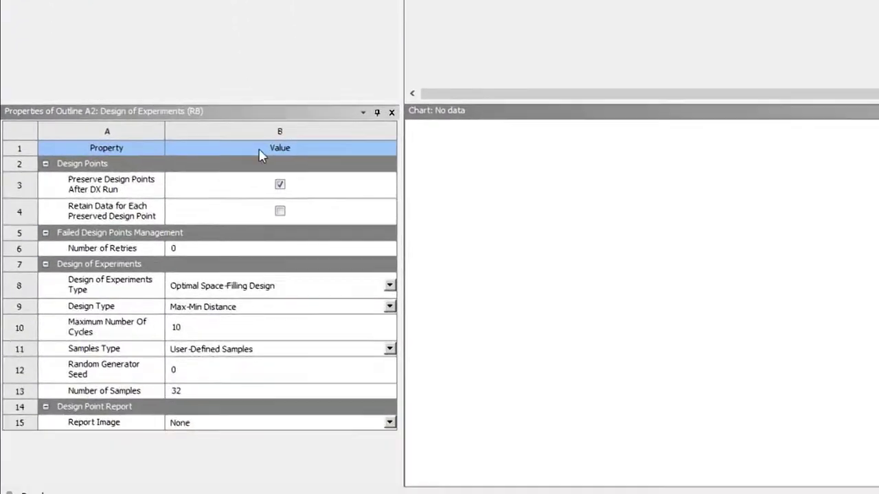
left_click(390, 286)
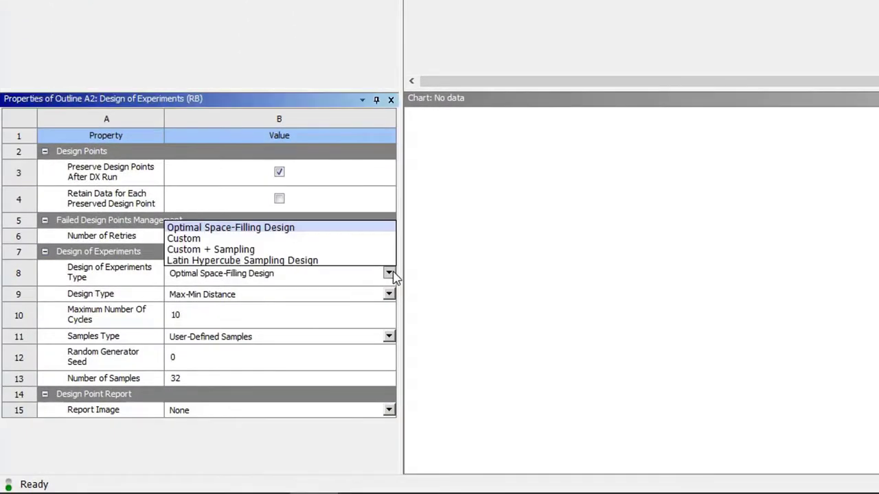
left_click(393, 275)
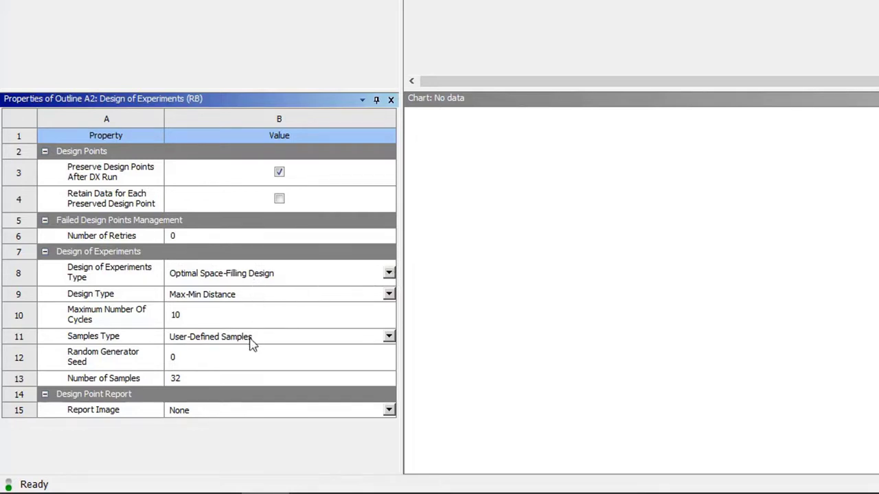
left_click(216, 378)
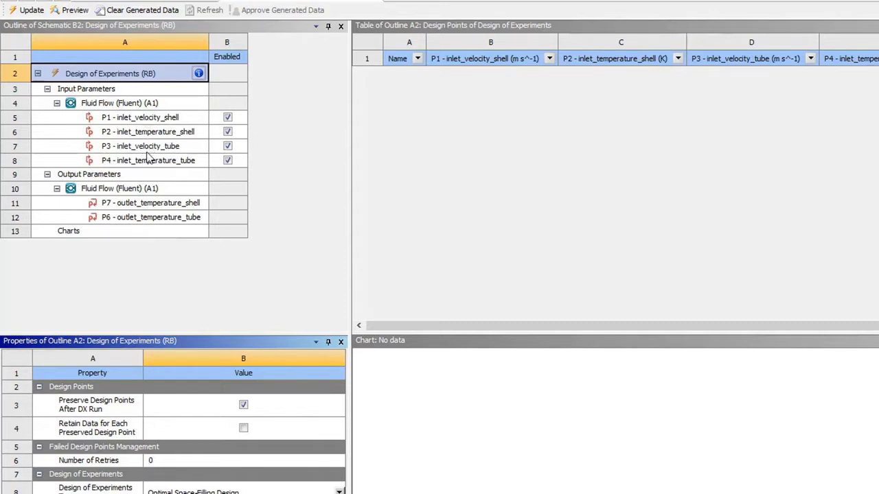
Set the bounds of the inlet_velocity_shell parameter to 0.001 and 0.01 m/s
left_click(160, 121)
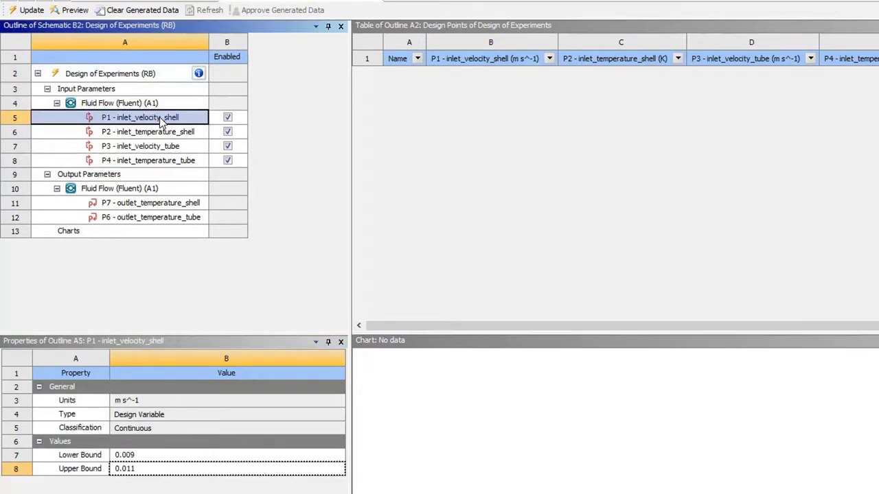
left_click(151, 455)
type("0.001")
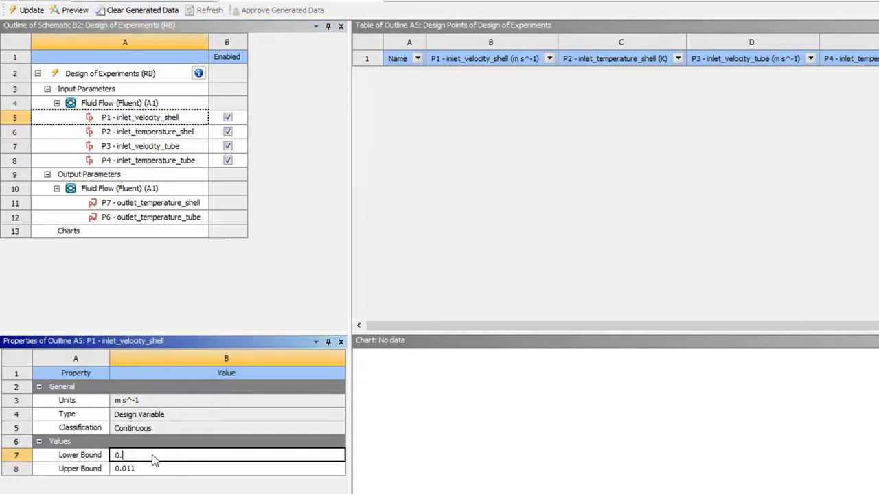
left_click(142, 469)
type("0.01")
key("Return")
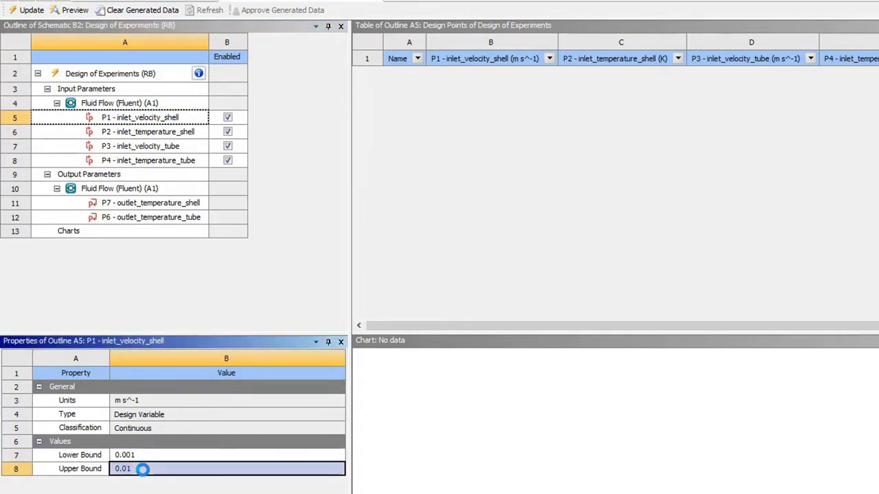
Check the inlet_temperature_shell bounds and set the inlet_velocity_tube bounds to 0.001 and 0.005 m/s
left_click(154, 134)
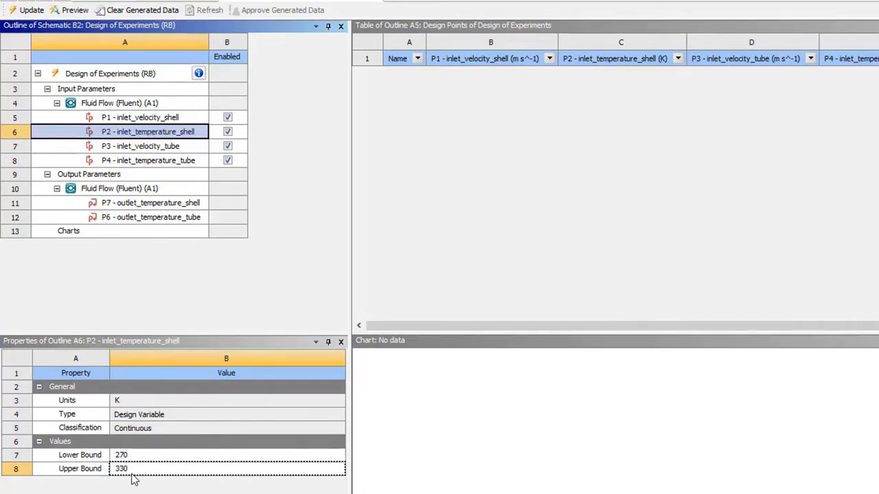
left_click(162, 147)
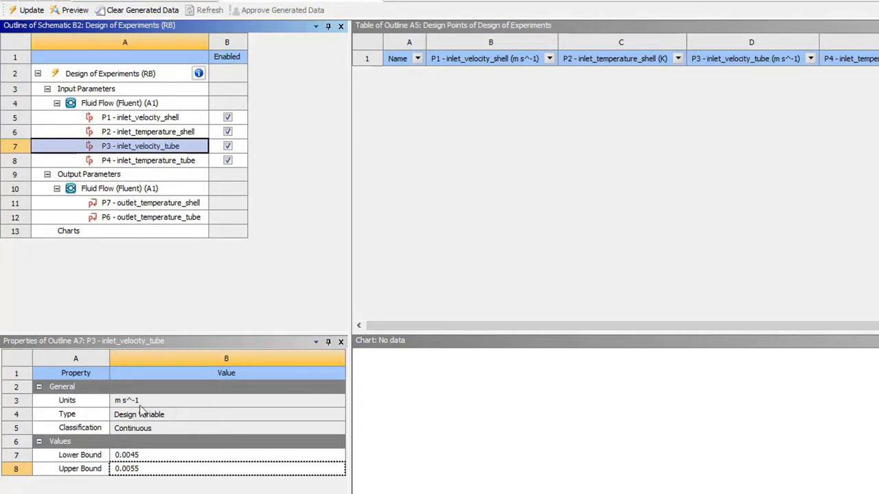
double_click(137, 455)
type("0.001")
left_click(134, 473)
double_click(134, 473)
type("0.")
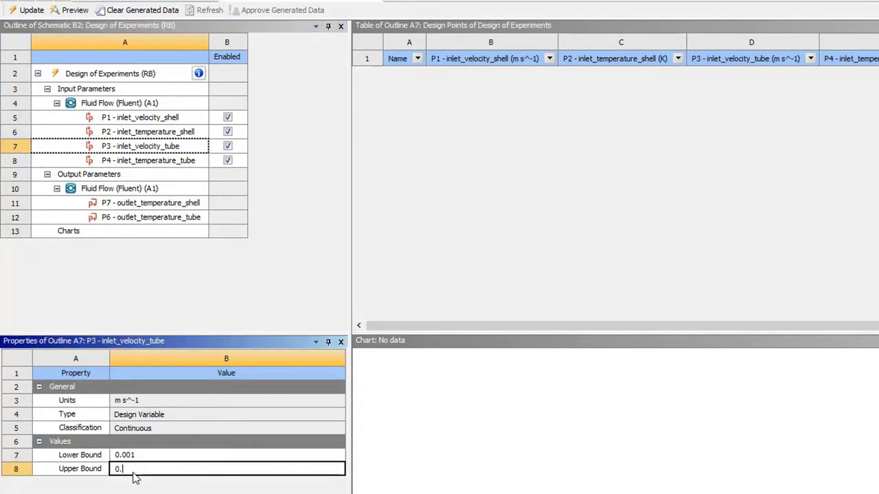
type("005")
key("Return")
Check the inlet_temperature_tube bounds and preview the generated design points of the Design of Experiments
left_click(158, 162)
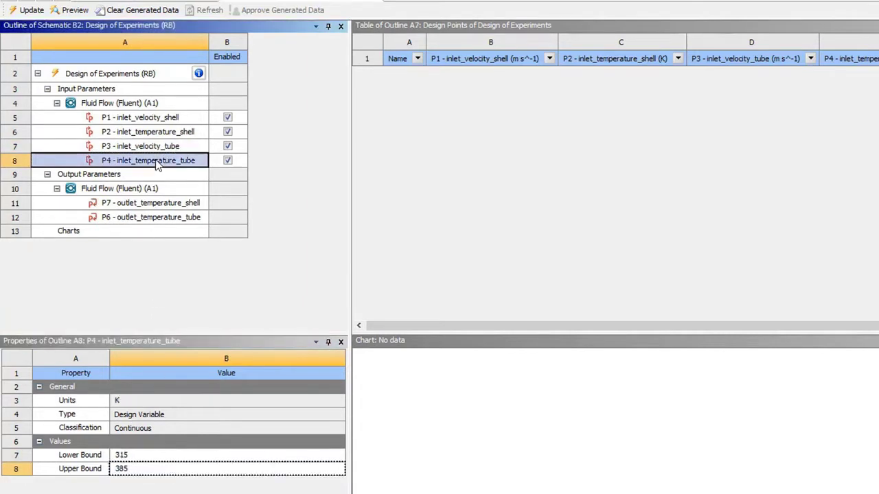
left_click(139, 466)
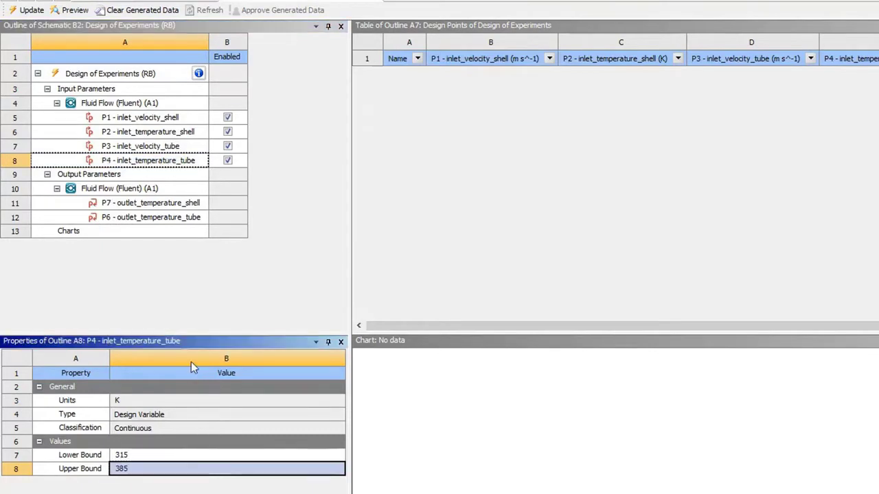
left_click(73, 11)
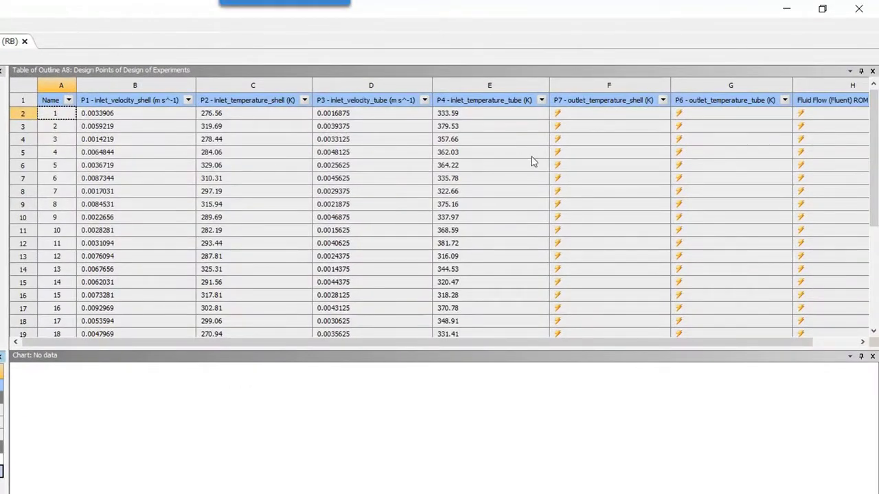
left_click_drag(871, 175, 874, 127)
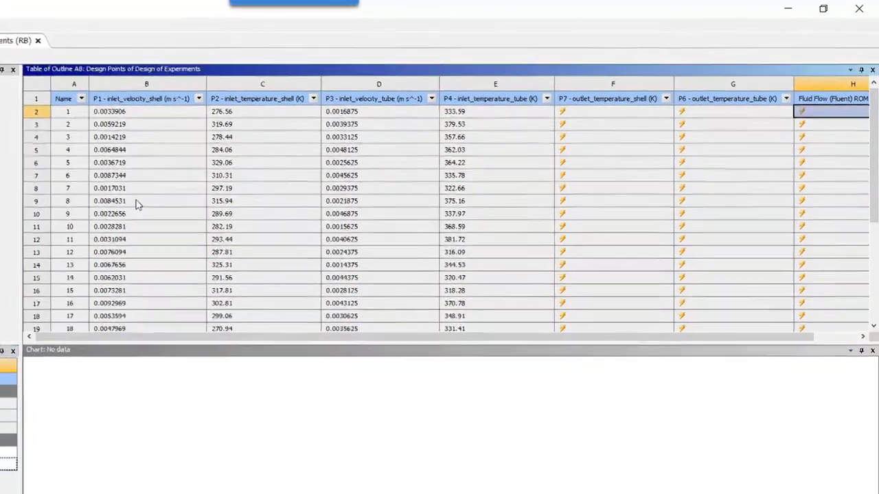
Update the Design of Experiments to solve all design points, and display the update progress
left_click(119, 410)
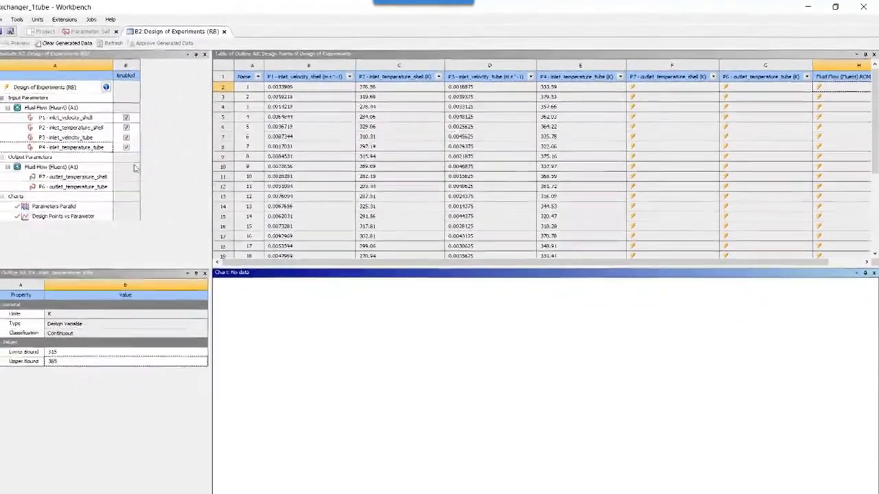
left_click(21, 43)
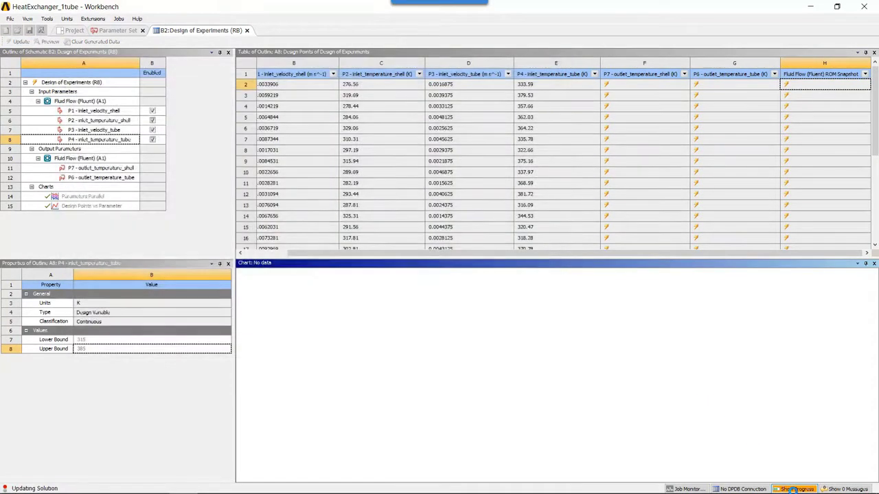
left_click(793, 488)
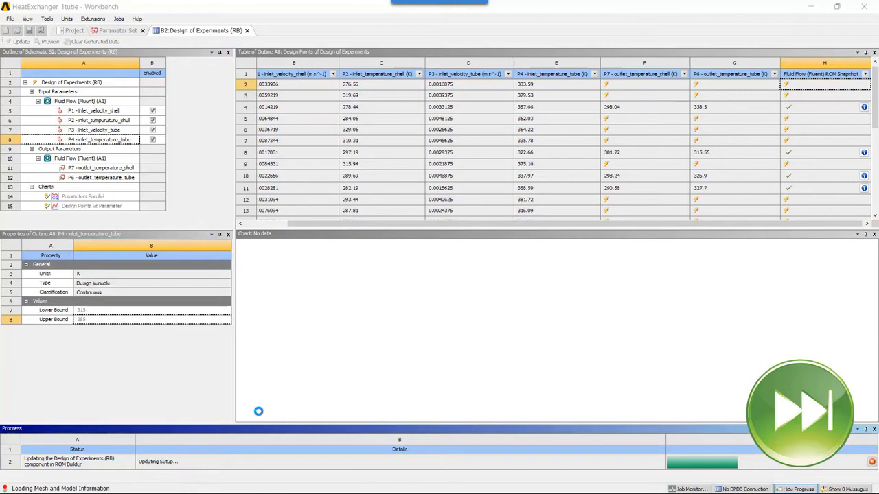
Read the ROM snapshot status information for solved design points 9 and 3
left_click(863, 176)
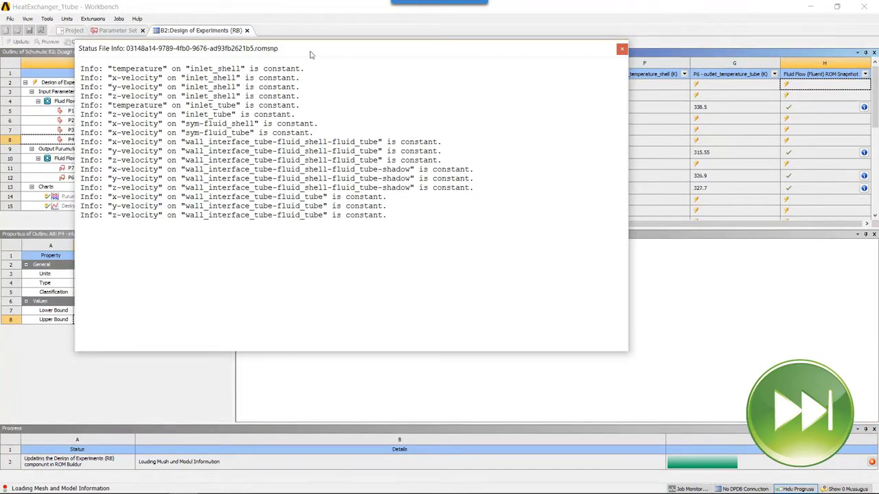
left_click_drag(310, 52, 444, 100)
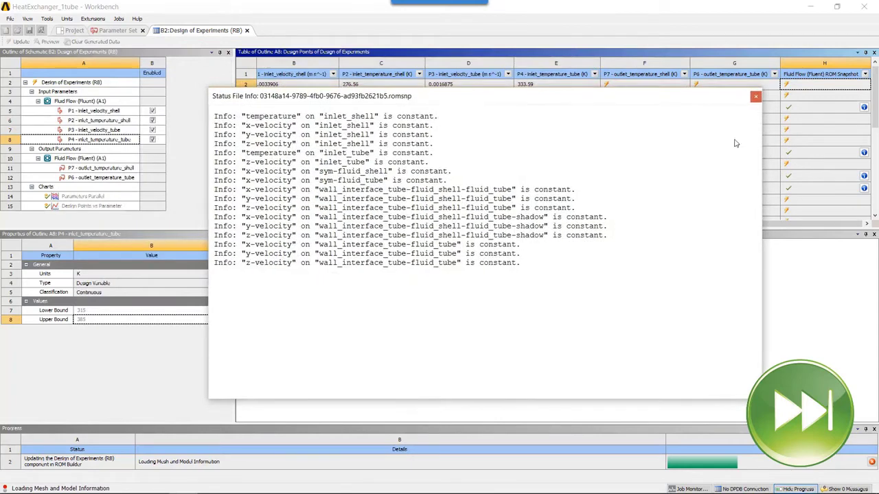
left_click(863, 108)
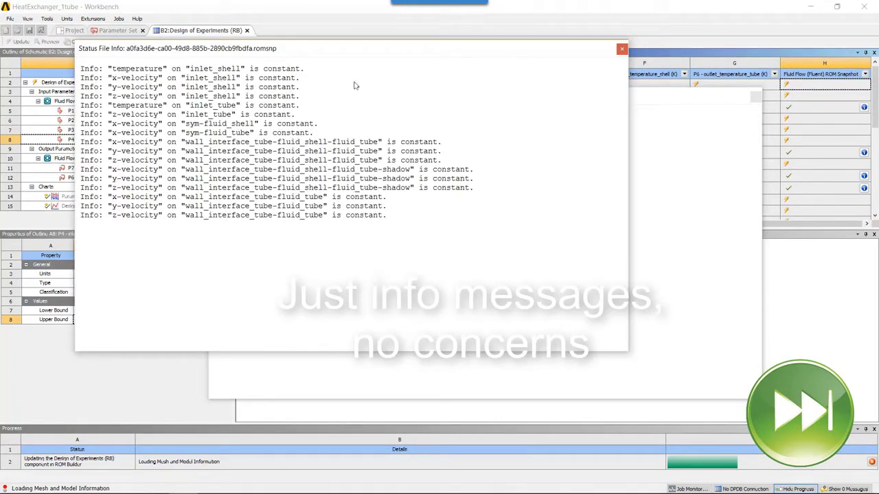
left_click(622, 49)
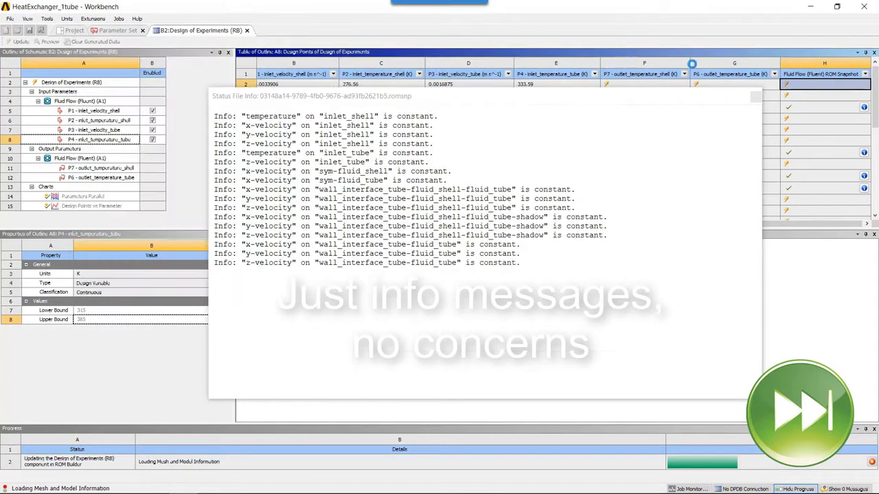
Close the snapshot status information and return to the project overview with its file list
left_click(750, 96)
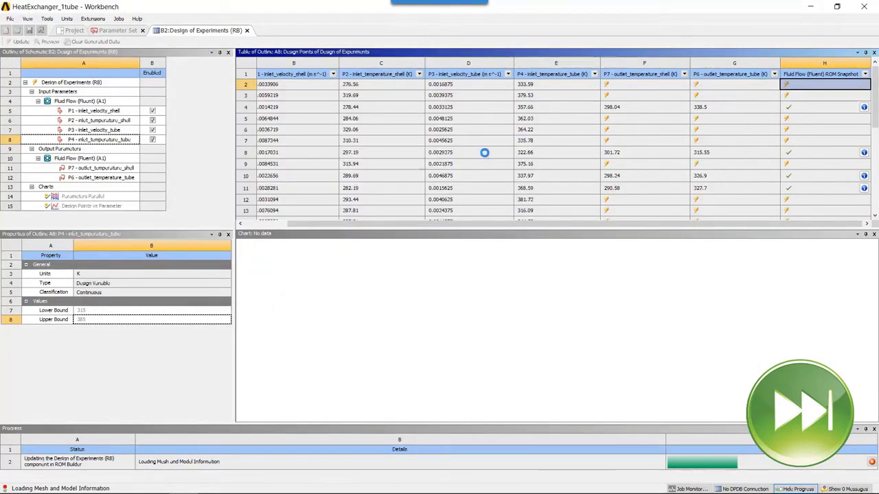
left_click_drag(330, 227, 287, 227)
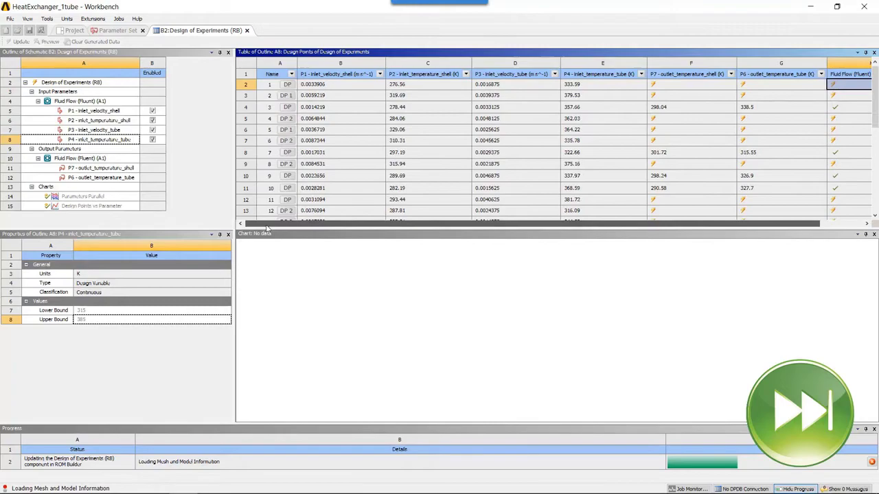
left_click(71, 31)
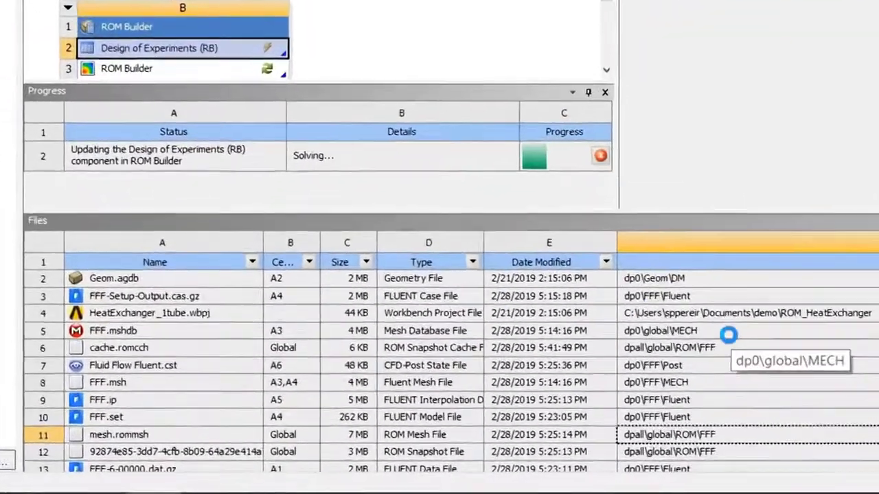
Examine the ROM mesh and ROM snapshot files and their storage locations in the project's file list
scroll(692, 373, "down", 2)
left_click(696, 395)
scroll(732, 332, "down", 5)
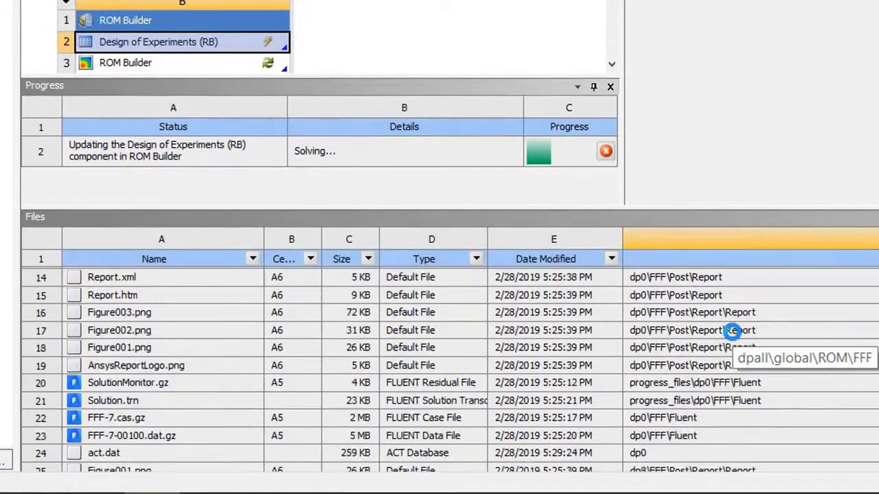
left_click(483, 368)
scroll(453, 433, "down", 1)
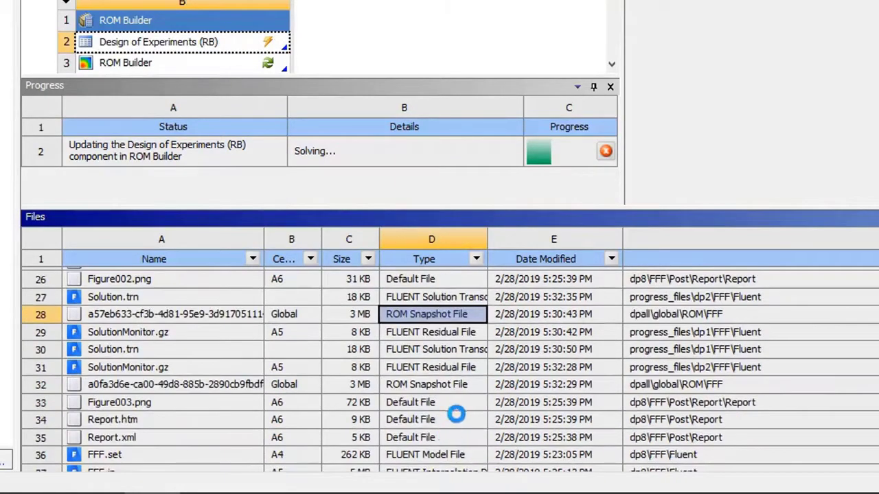
scroll(456, 414, "down", 5)
left_click(431, 353)
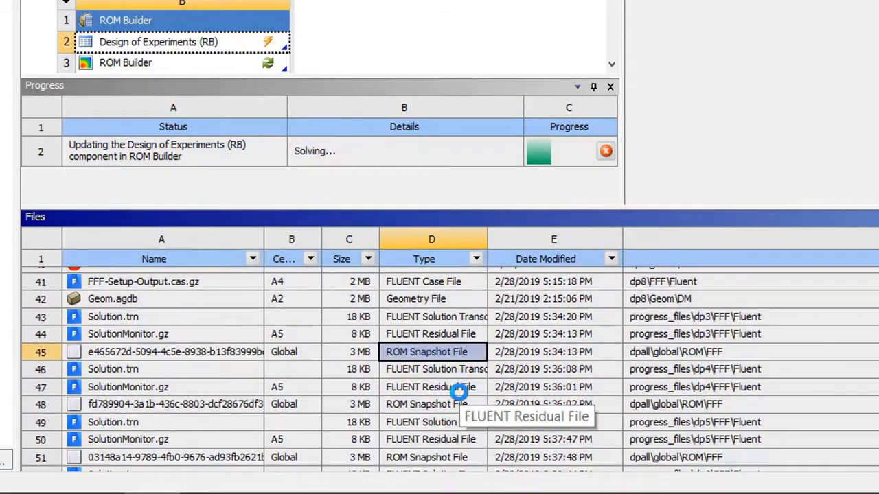
scroll(453, 371, "down", 1)
left_click(431, 352)
scroll(439, 354, "down", 1)
left_click(431, 352)
left_click(437, 405)
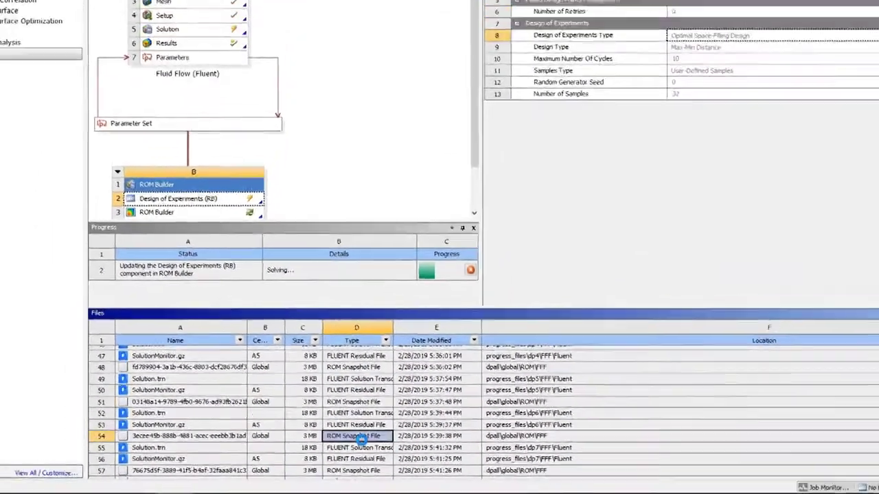
scroll(359, 439, "down", 2)
left_click(357, 404)
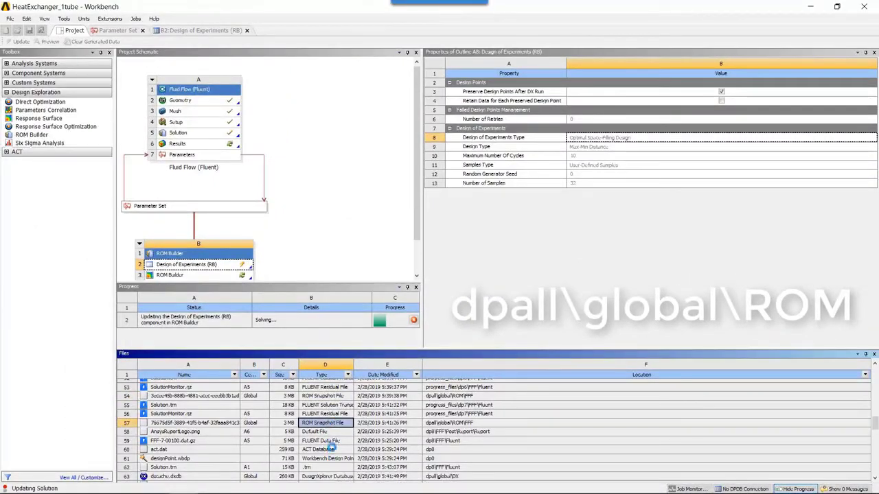
scroll(332, 446, "up", 17)
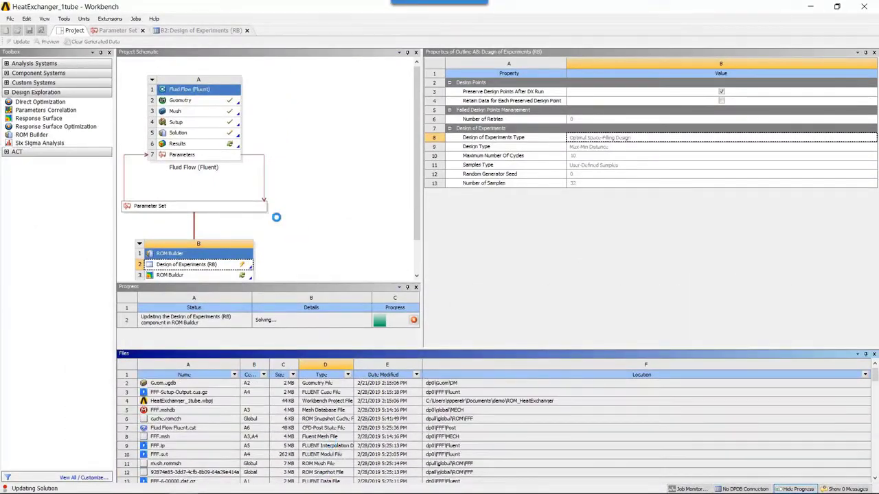
Review the output values and ROM snapshot status of all design points in the Design of Experiments table
left_click(199, 30)
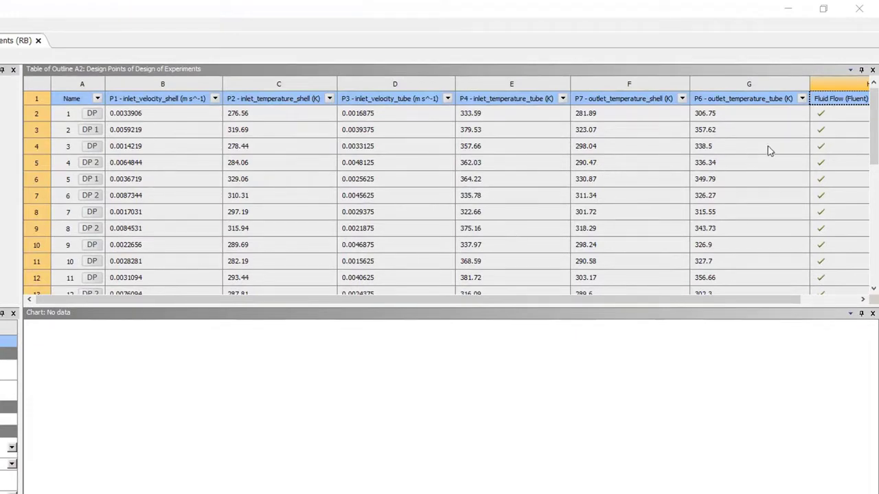
left_click_drag(864, 140, 867, 198)
left_click_drag(765, 300, 824, 299)
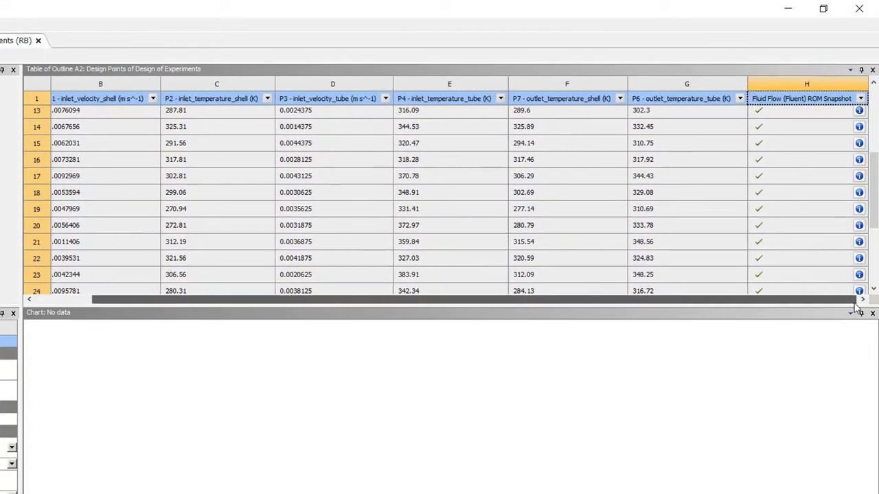
left_click_drag(858, 196, 858, 144)
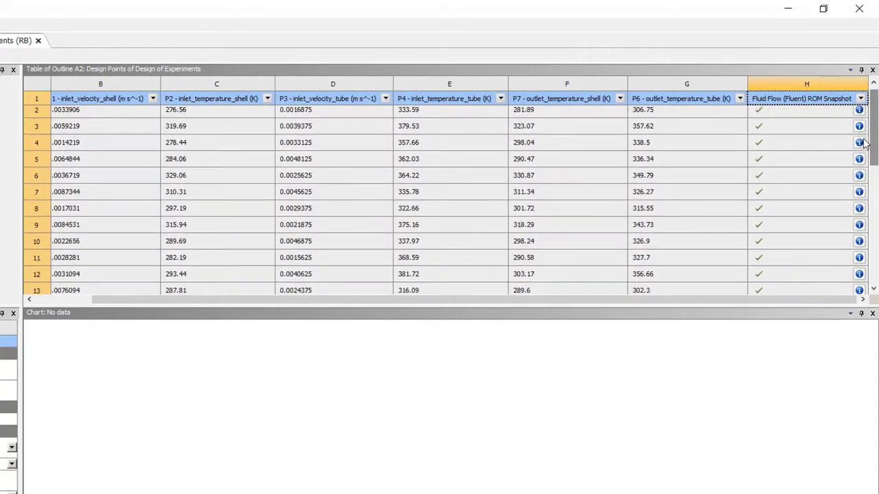
left_click(686, 258)
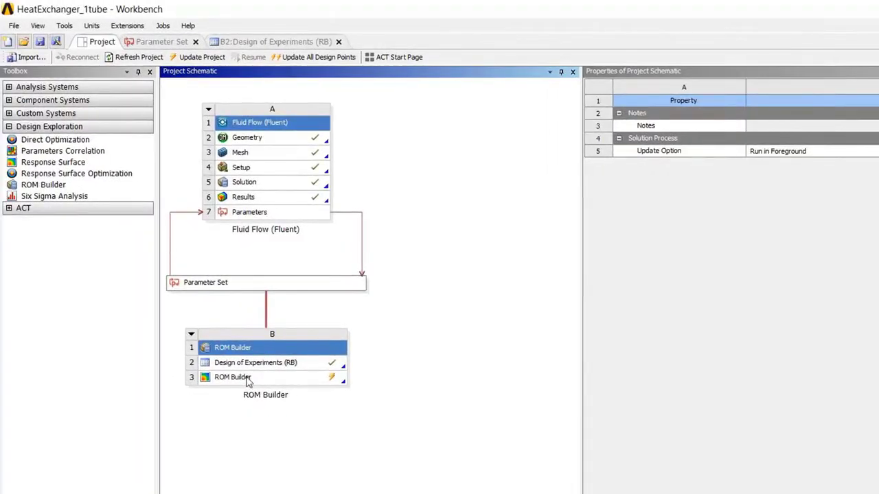
Open the ROM Builder component and check the bounds of inlet_temperature_shell
double_click(247, 379)
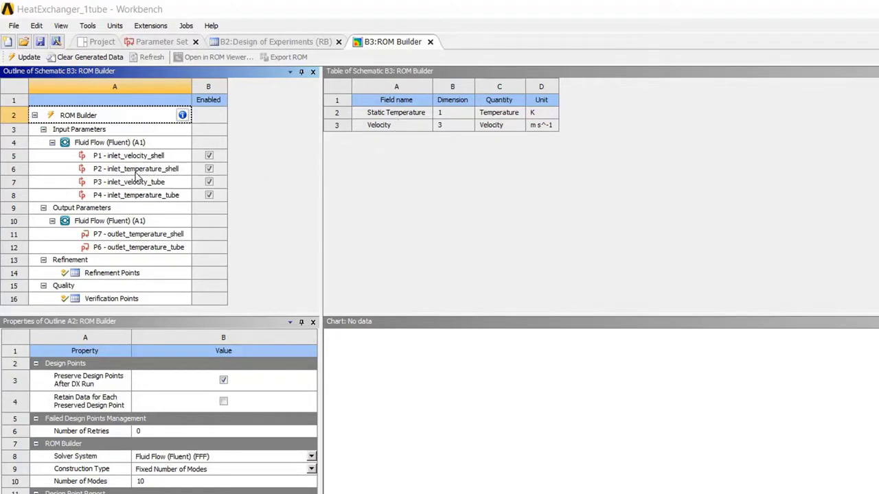
left_click(137, 170)
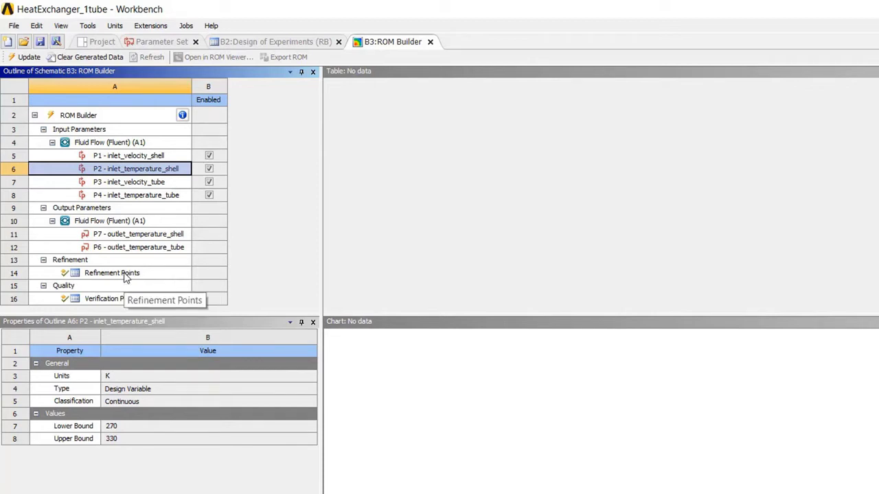
left_click(95, 116)
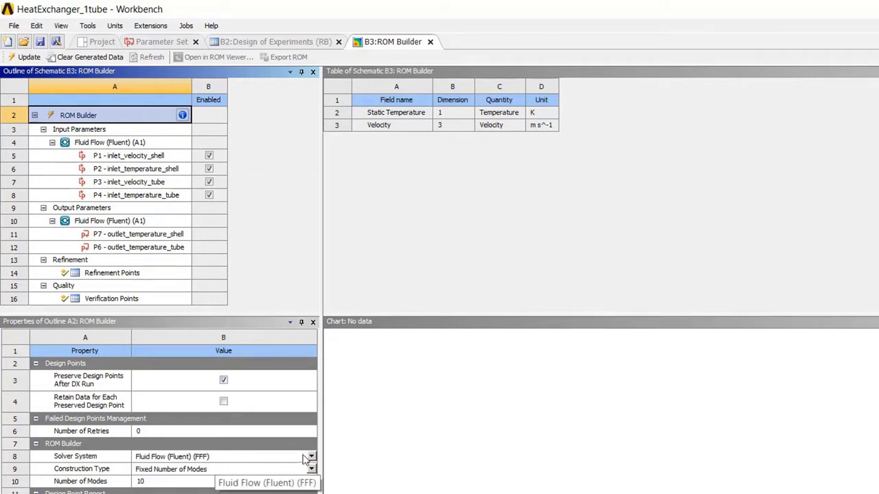
Choose Fluid Flow (Fluent) (FFF) as the ROM's solver system and update the ROM Builder
left_click(311, 458)
left_click(294, 468)
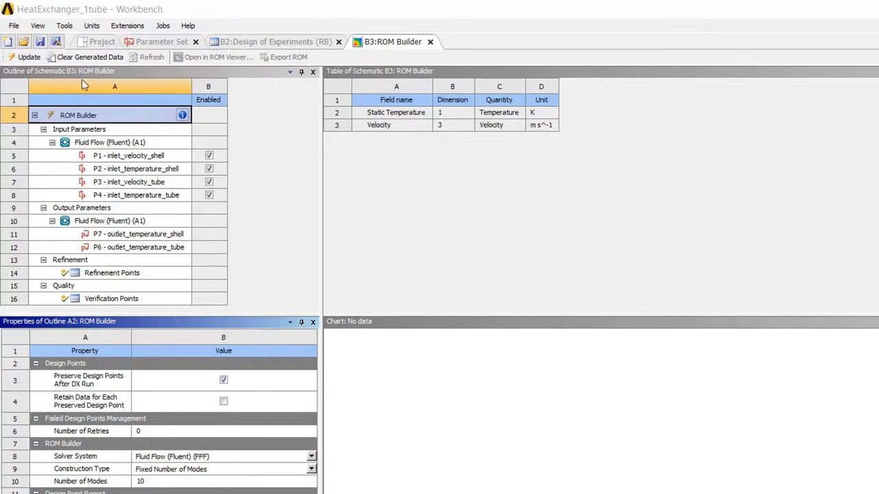
left_click(29, 58)
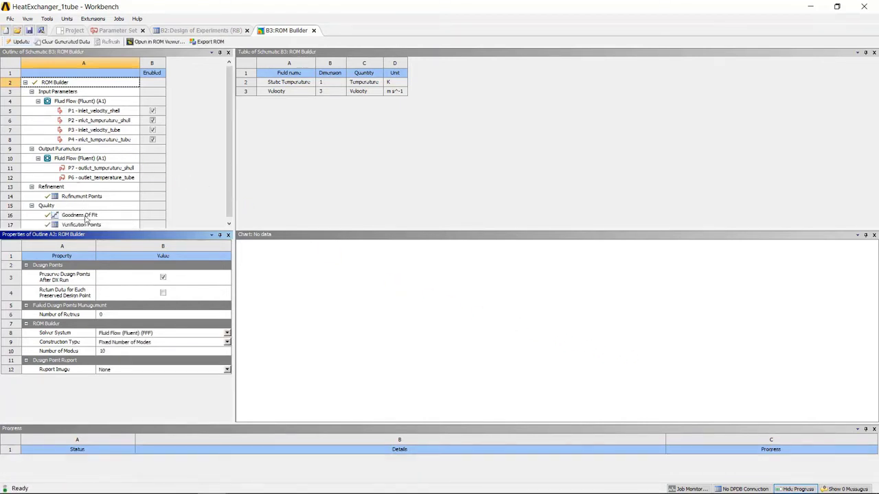
Examine the Goodness Of Fit error metrics and the error-per-snapshot chart for the learning points
left_click(85, 217)
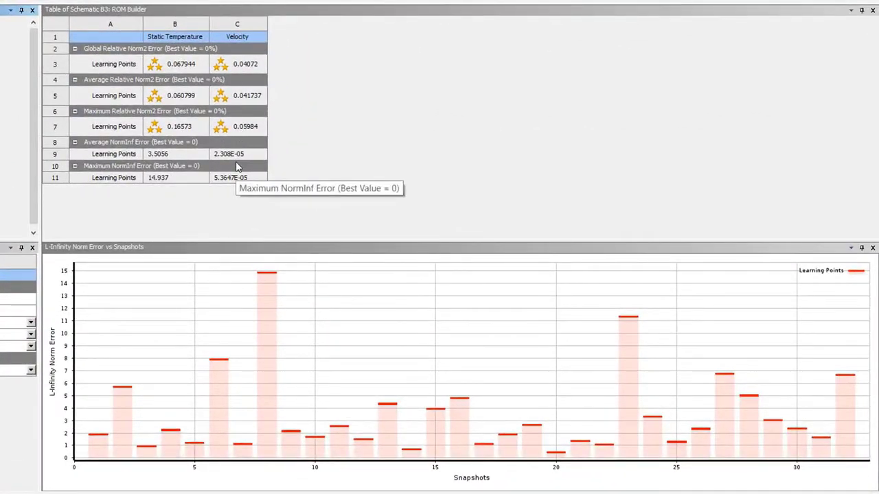
mouse_move(261, 359)
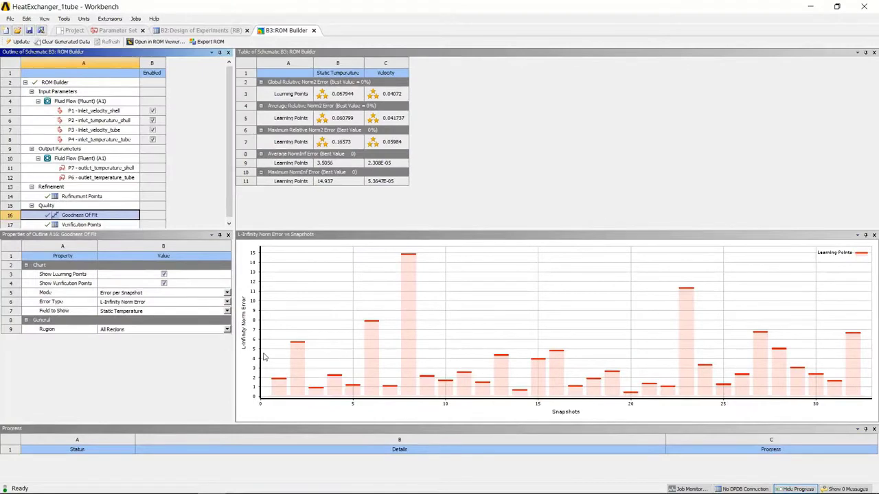
scroll(103, 220, "down", 1)
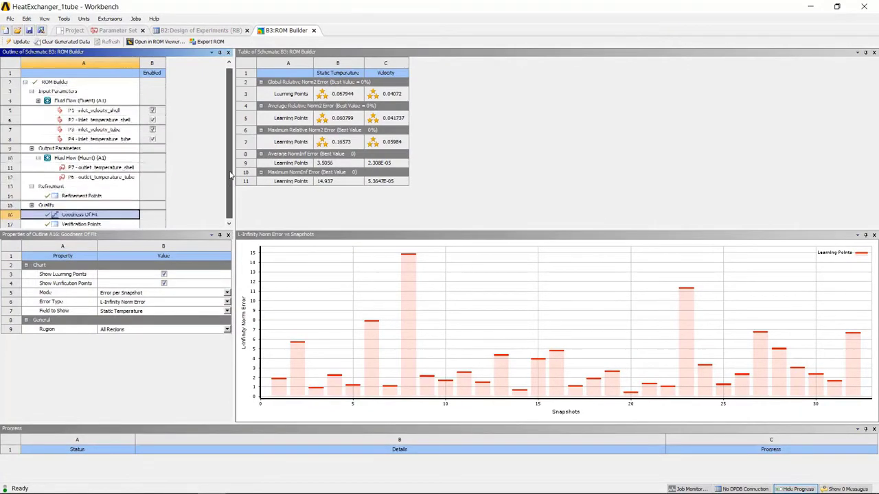
Add a verification point with shell inlet at 0.002 m/s and 305 K, and tube inlet at 0.005 m/s and 355 K
left_click(89, 223)
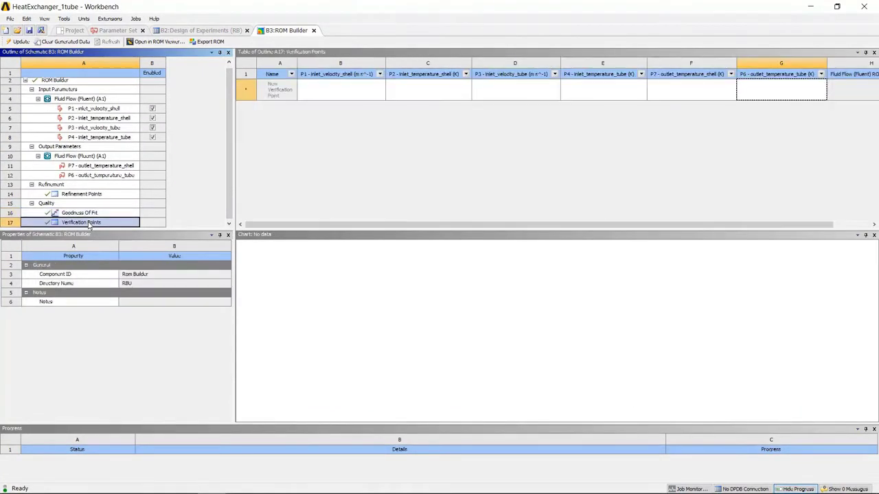
left_click(336, 96)
type("0.002")
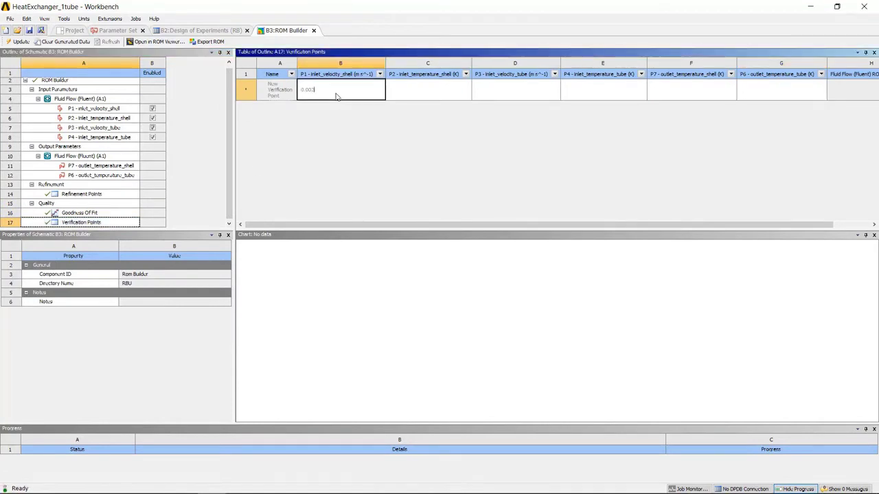
left_click(392, 84)
left_click(481, 83)
left_click(491, 84)
left_click(567, 84)
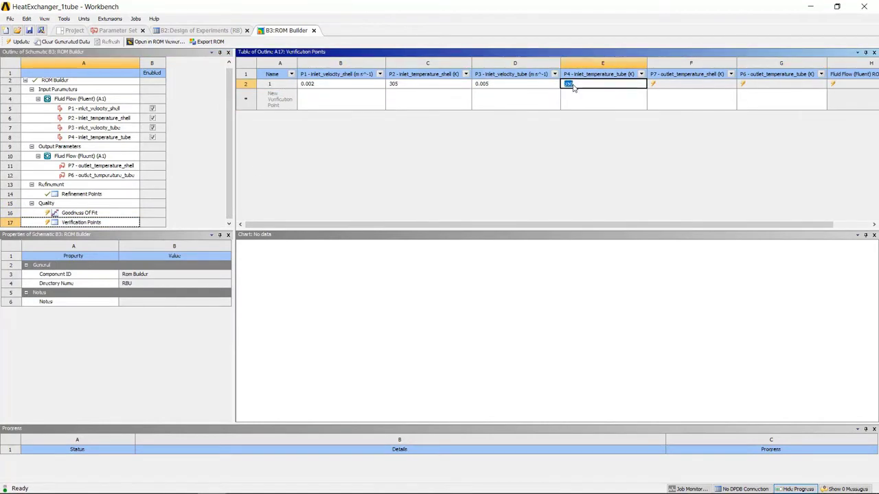
type("355")
Update the new verification point and review its row of results
right_click(668, 85)
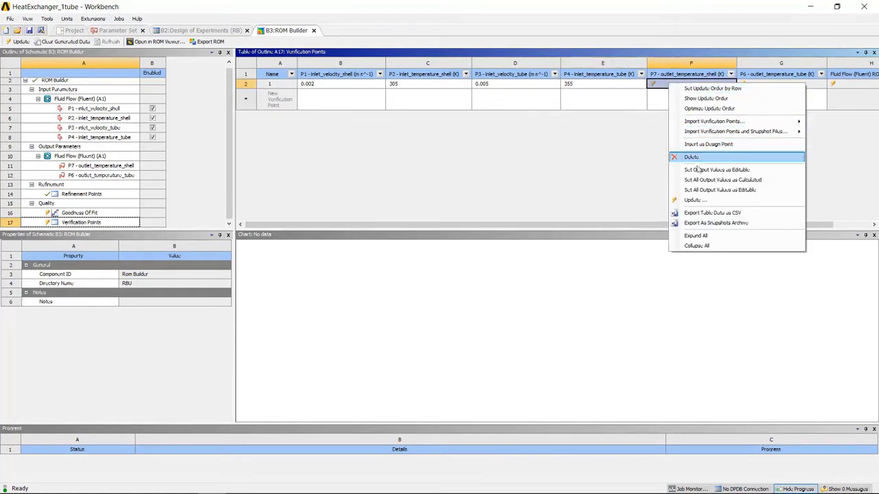
left_click(701, 200)
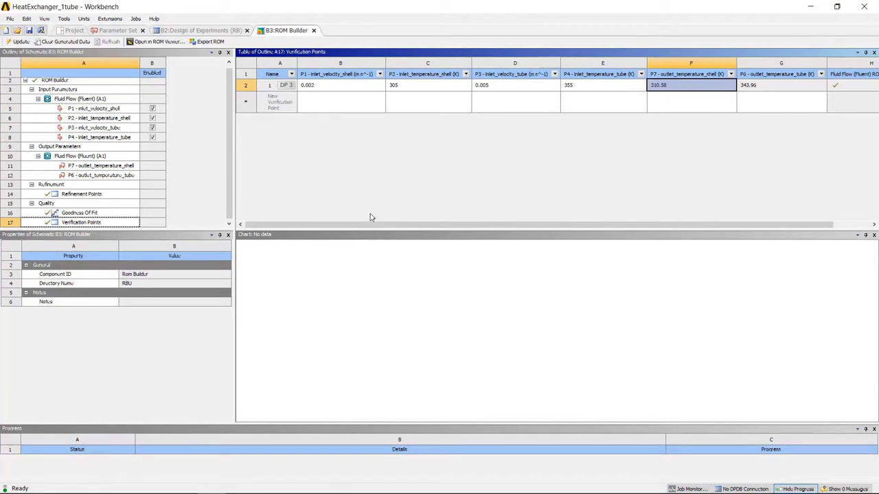
left_click_drag(321, 226, 447, 235)
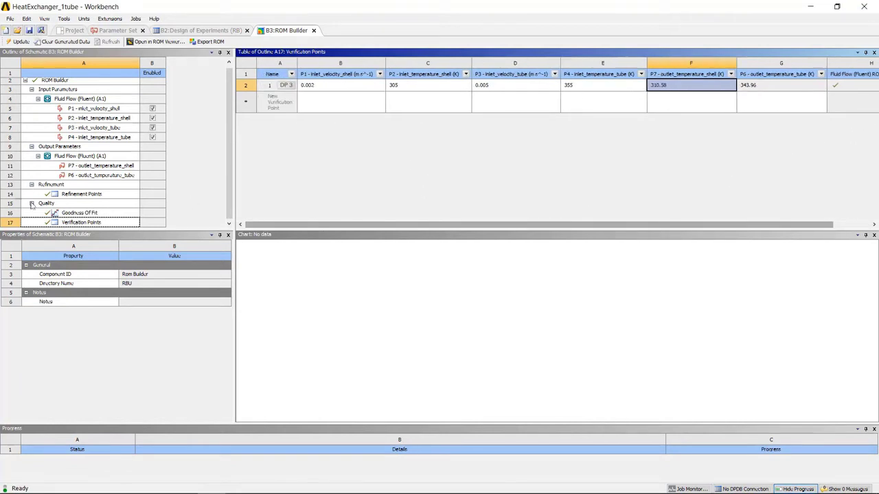
Review the Goodness Of Fit with the verification point included, and set the chart's error type to Relative L2-Norm Error (%)
left_click(73, 214)
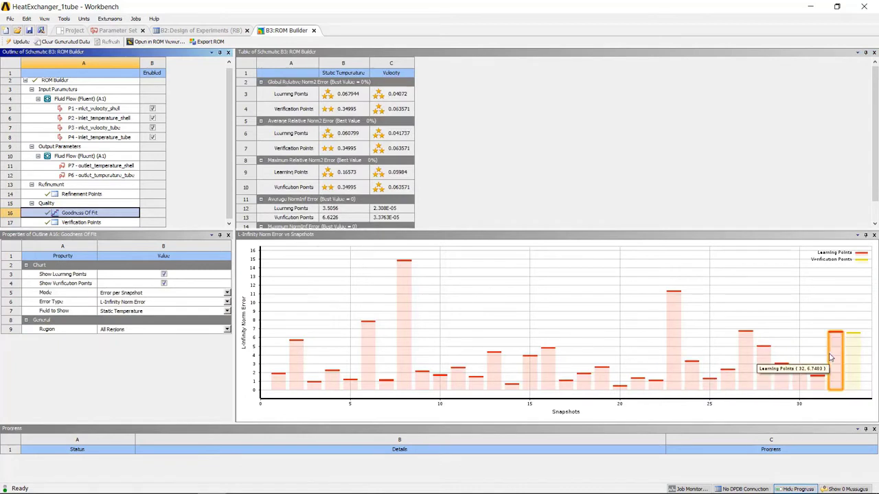
mouse_move(853, 357)
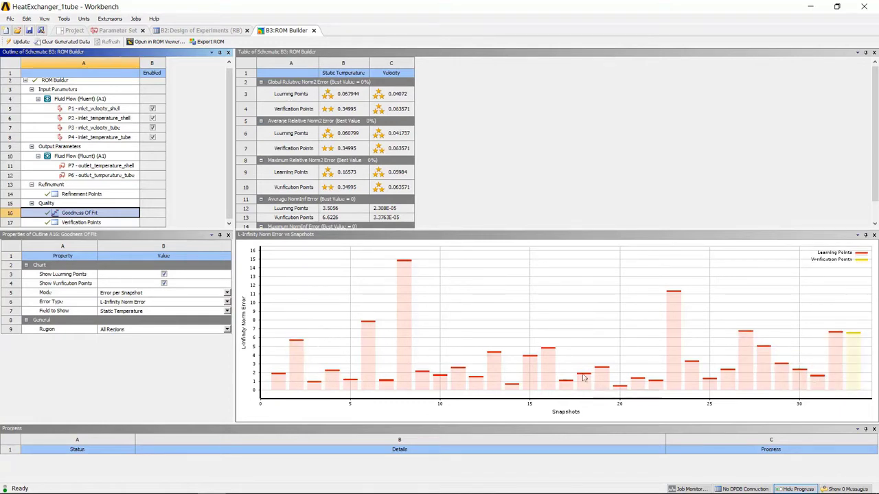
left_click(186, 302)
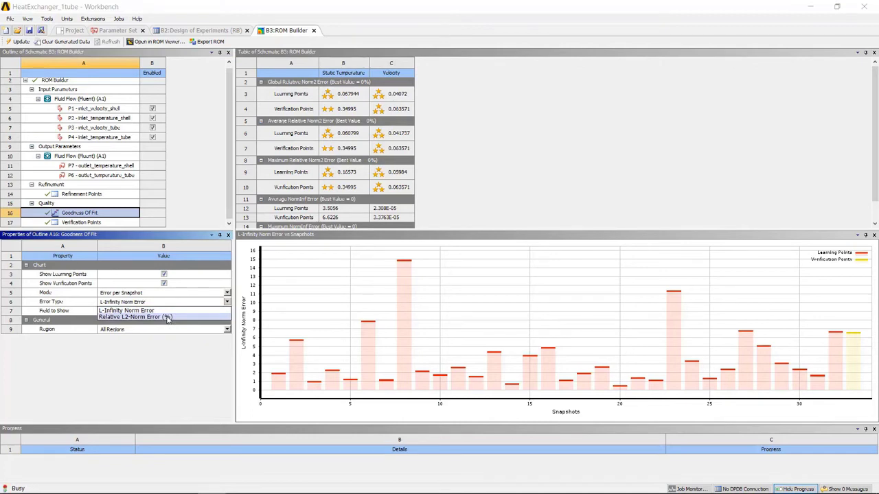
left_click(167, 317)
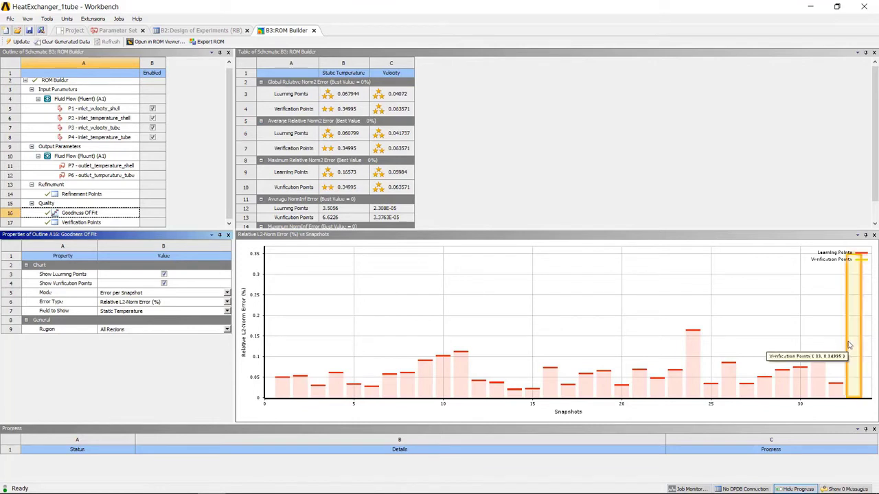
Show the Velocity field in the Goodness Of Fit chart and restrict the region to sym-fluid_tube
left_click(228, 312)
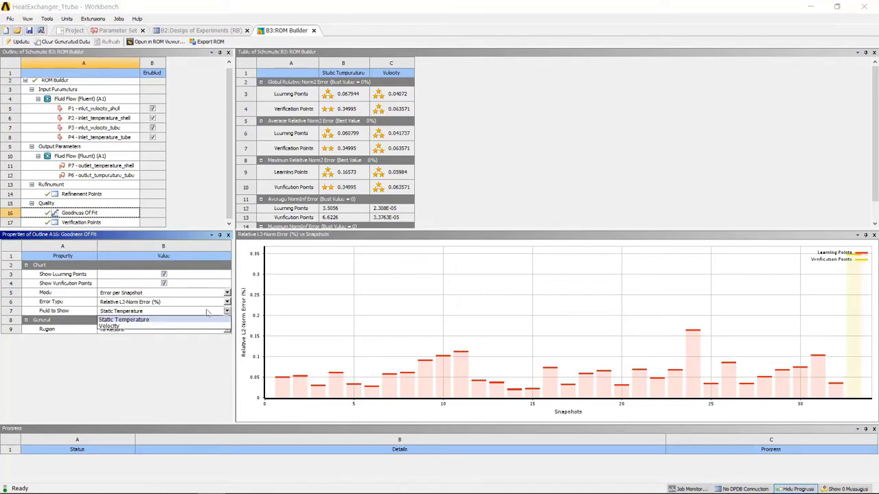
left_click(123, 324)
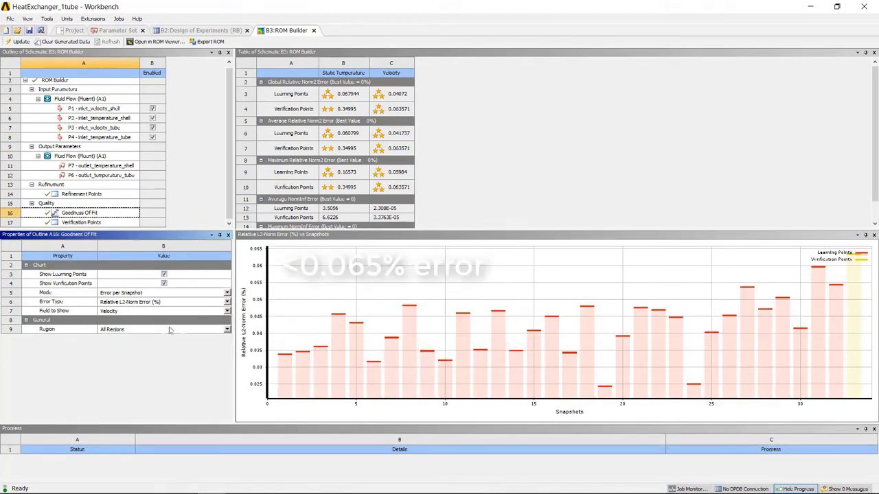
left_click(226, 330)
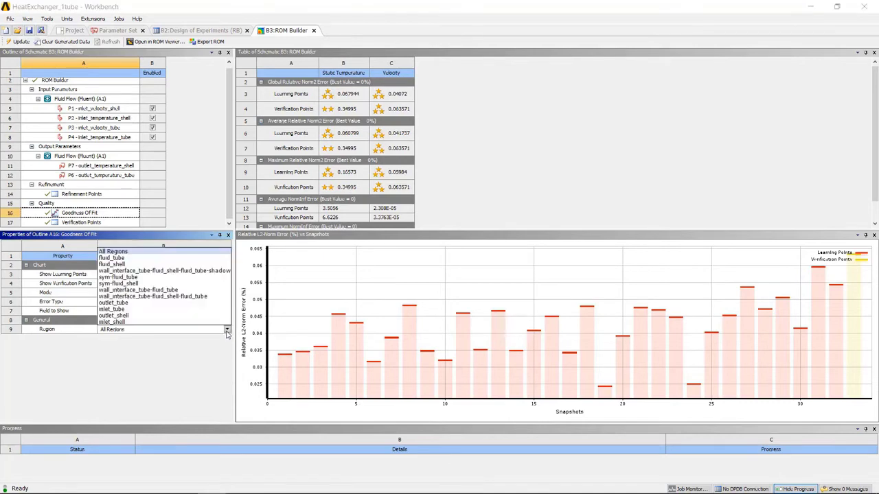
left_click(118, 277)
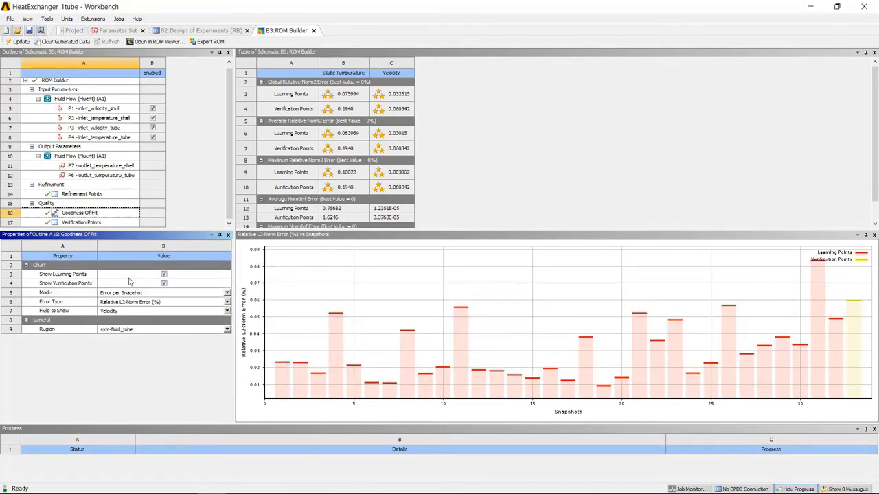
Change the region shown in the Goodness Of Fit results to outlet_shell
left_click(227, 329)
left_click(126, 321)
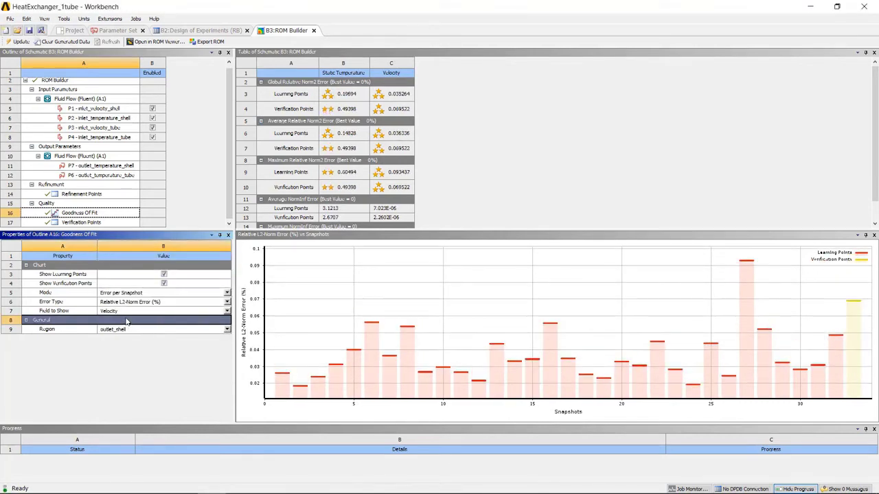
Export the ROM as an FMU Version 2 file named HeatExchanger_FMU in the ROM_HeatExchanger folder
mouse_move(491, 349)
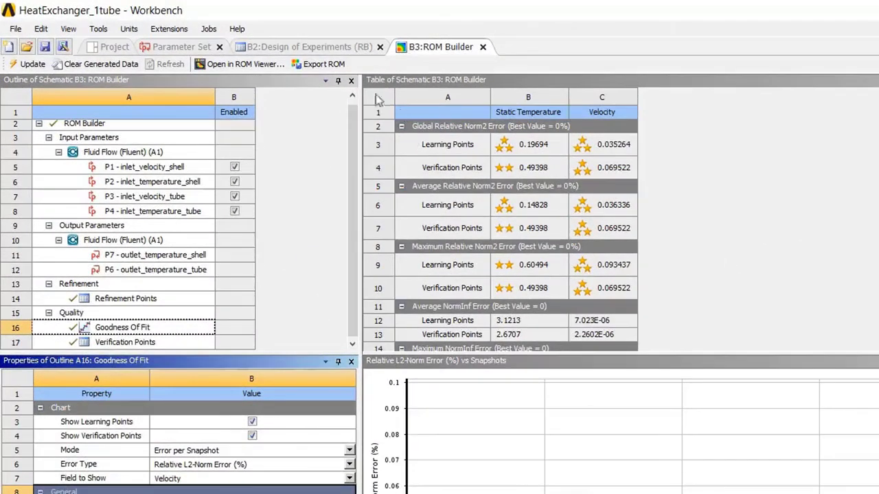
left_click(320, 65)
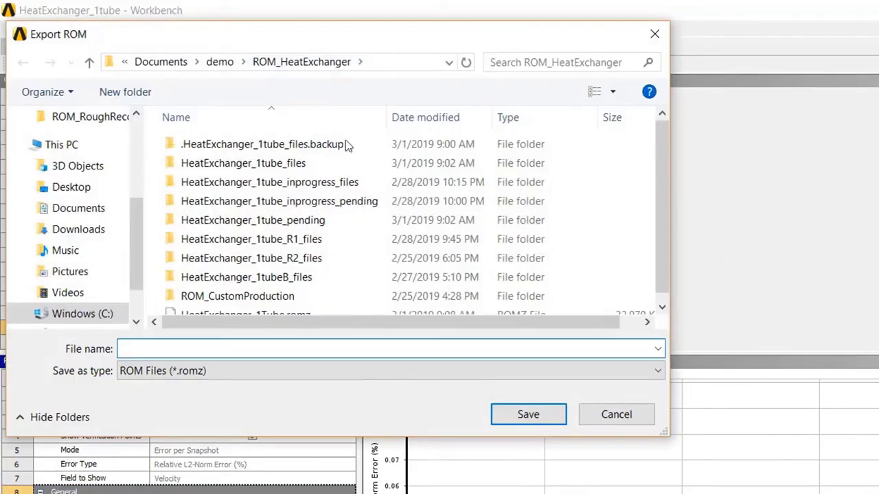
left_click(651, 374)
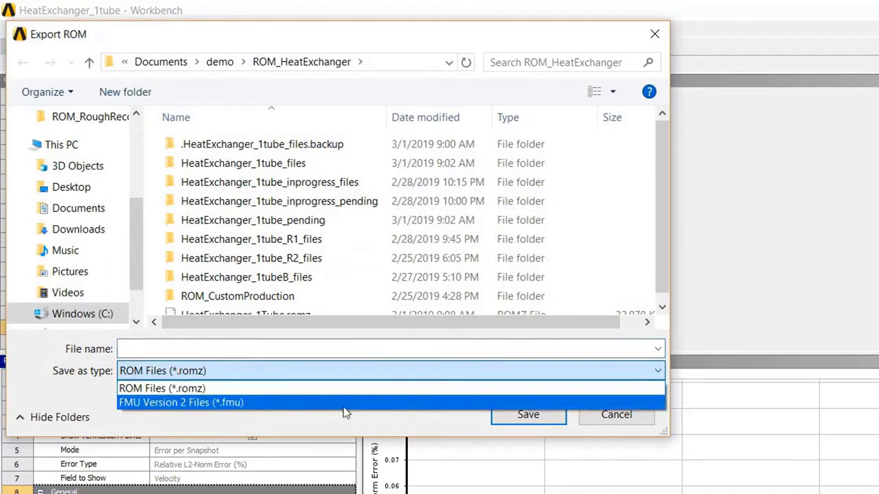
left_click(216, 351)
type("Heat")
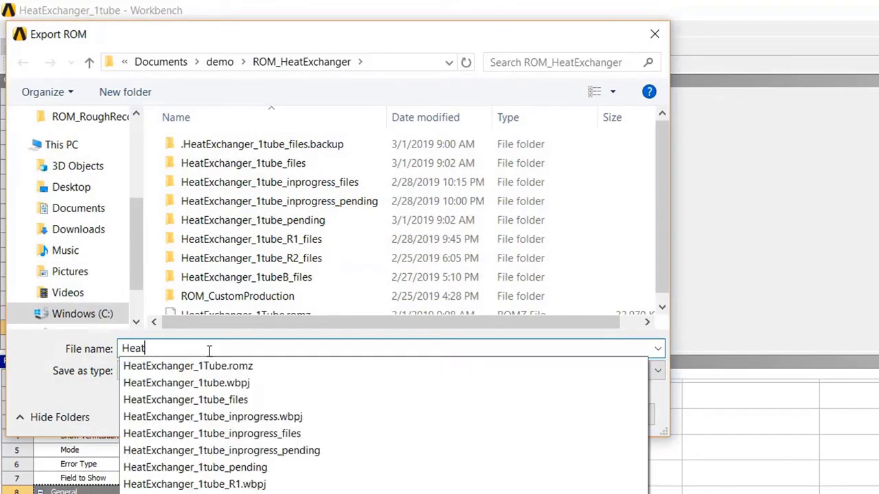
type("Exchanger_FMN")
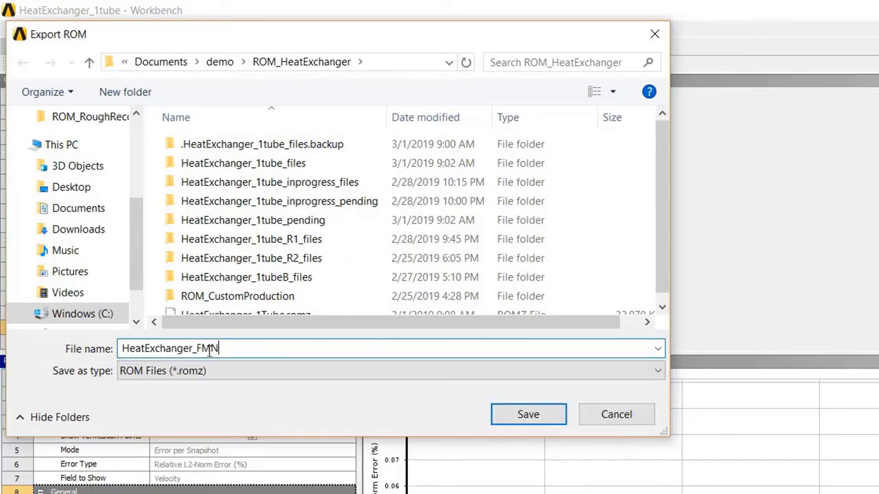
left_click(608, 374)
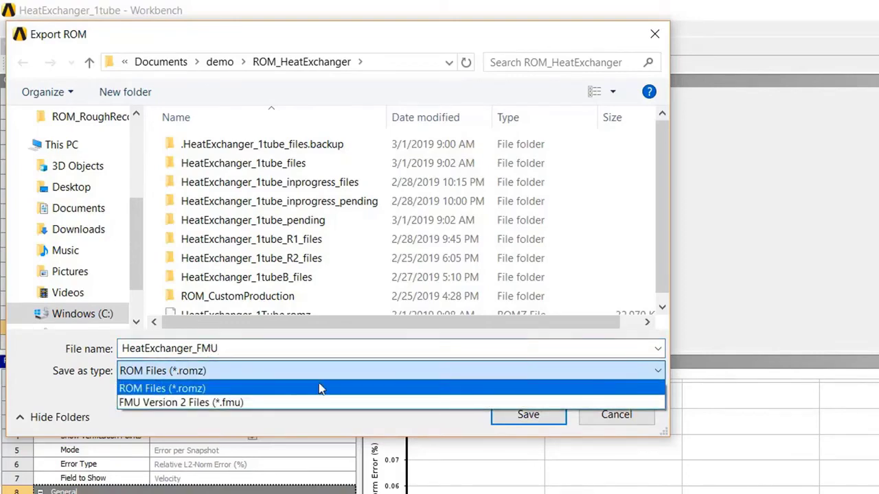
left_click(226, 404)
left_click(525, 419)
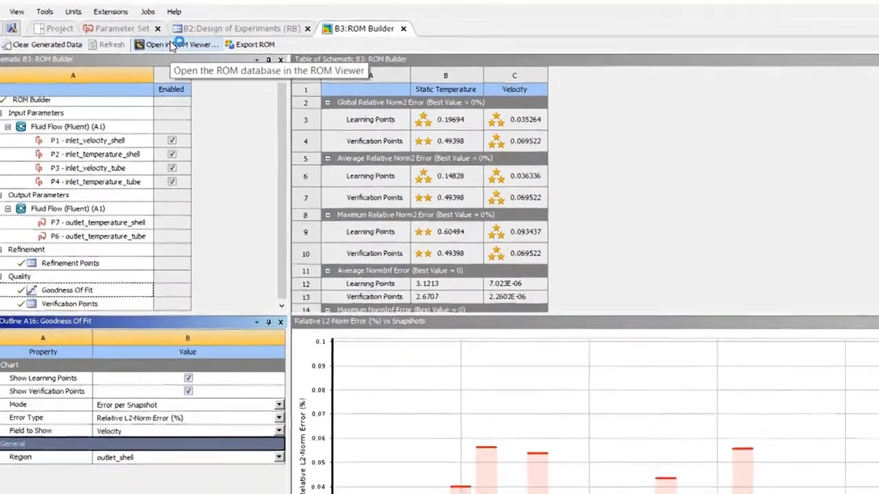
Open the ROM in a maximized ROM Viewer and orient the heat exchanger so its symmetry plane faces the view
left_click(172, 45)
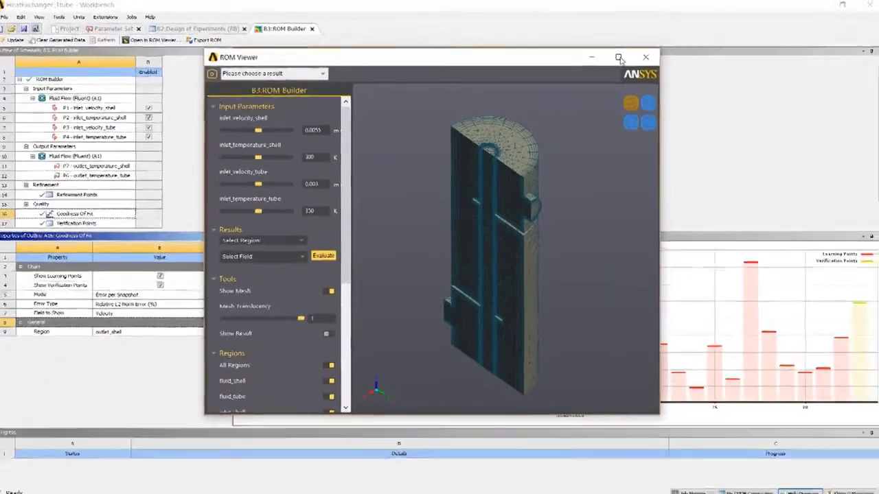
double_click(598, 47)
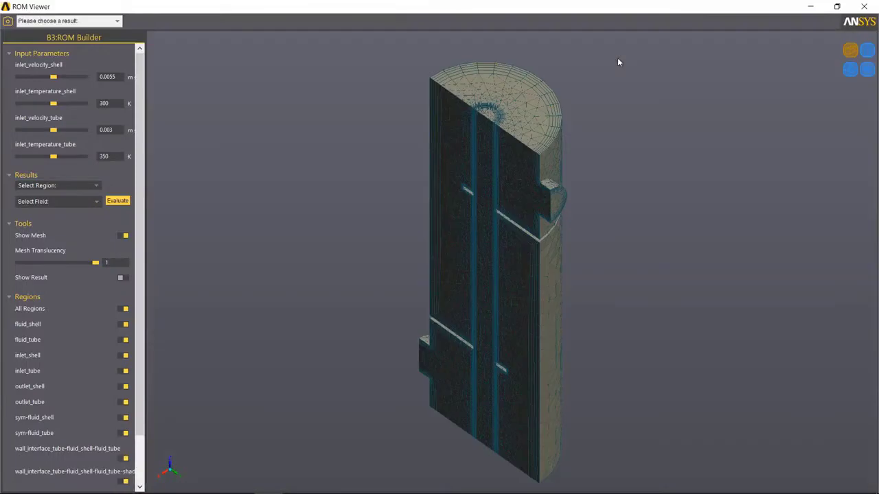
left_click(851, 72)
left_click_drag(652, 170, 581, 288)
scroll(578, 282, "up", 2)
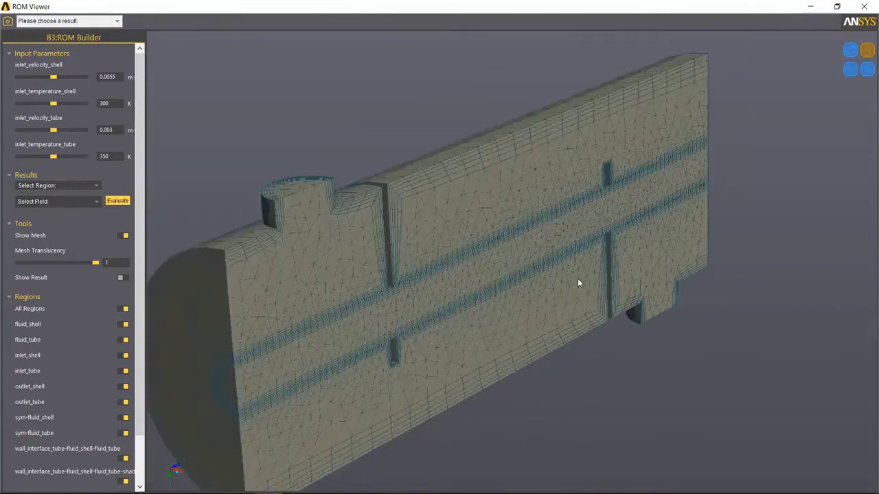
Evaluate Static Temperature on the sym-fluid_shell region with the default input parameters
left_click(91, 187)
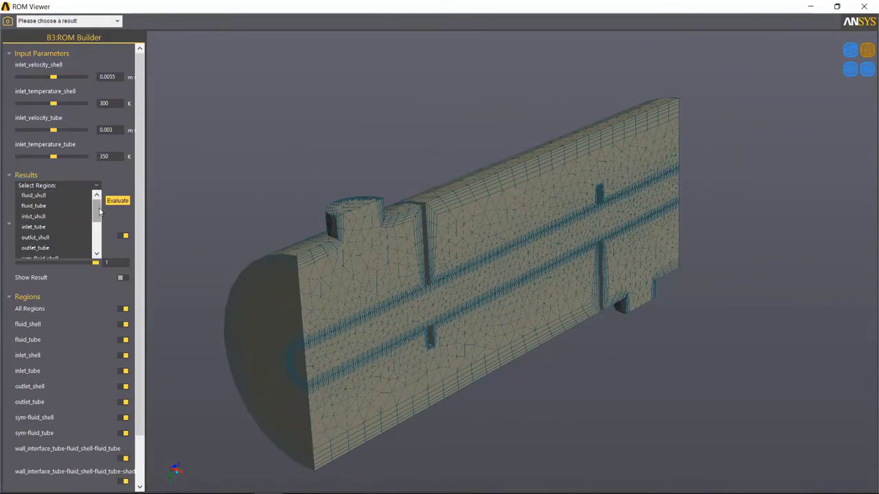
scroll(99, 218, "down", 1)
scroll(99, 219, "down", 2)
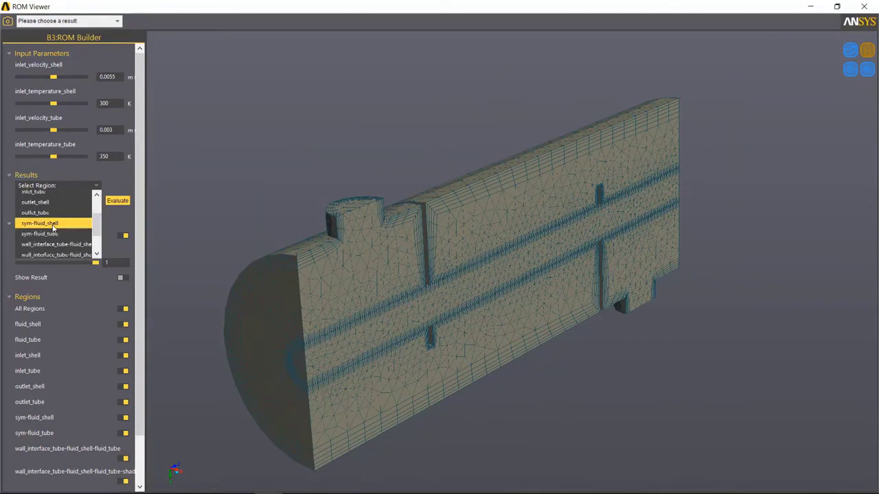
left_click(83, 221)
left_click(96, 205)
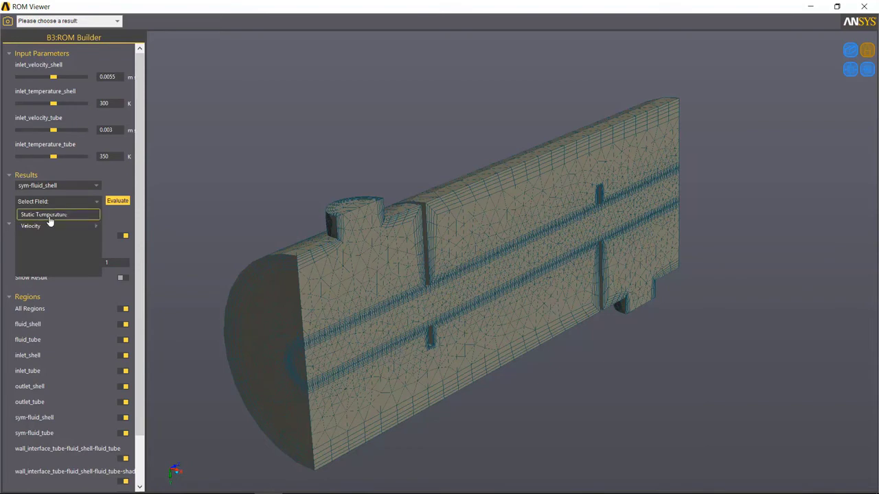
left_click(49, 219)
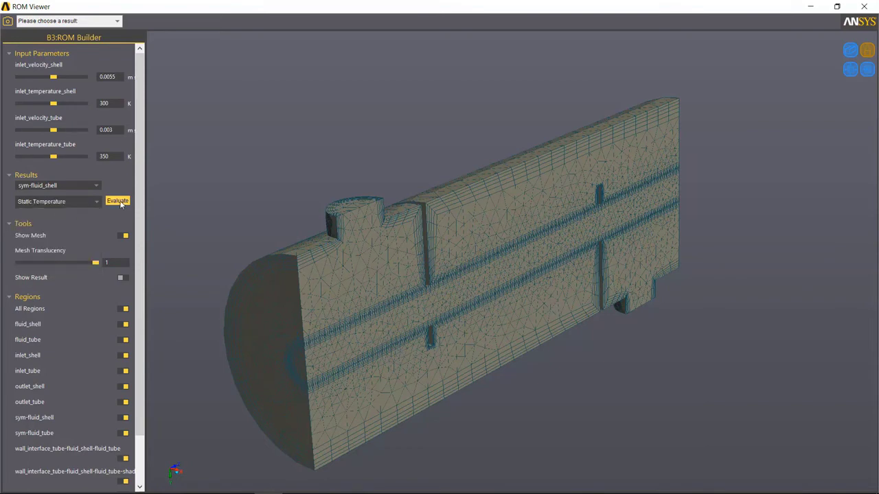
left_click(118, 201)
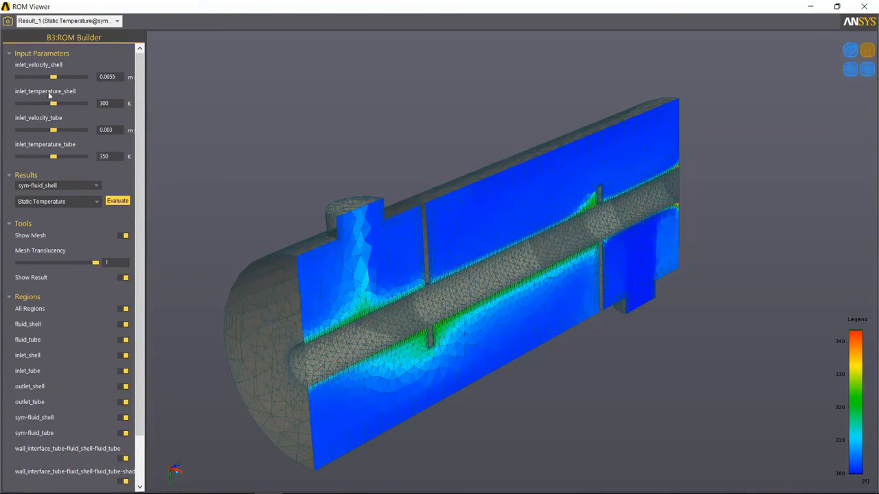
Evaluate the static temperature with inlet_velocity_shell at 0.001283 m/s, first at a shell inlet temperature of 271.89 K and again at 326.98 K
left_click_drag(53, 77, 19, 77)
left_click(20, 104)
left_click(118, 201)
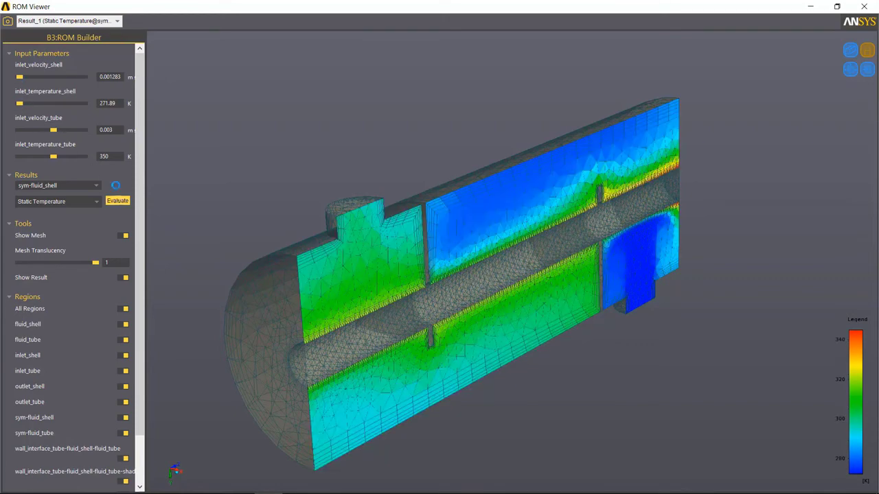
left_click(86, 104)
left_click(117, 201)
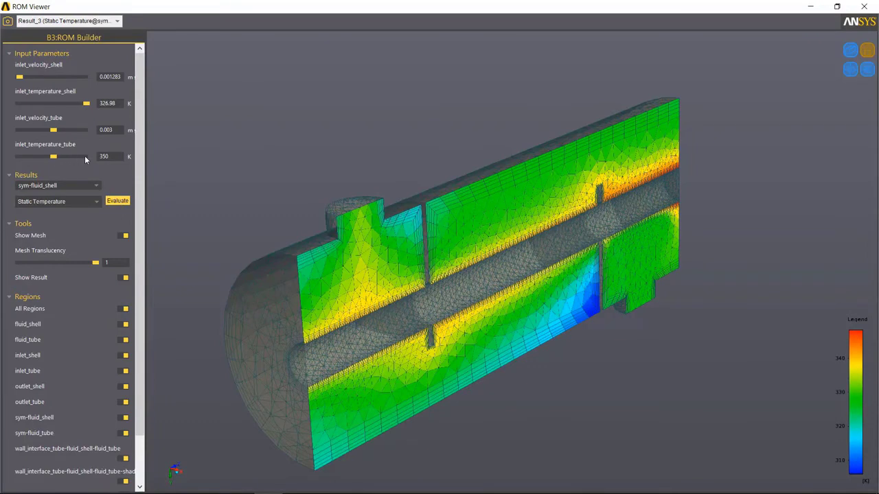
Set inlet_temperature_tube to 381.92 K and inlet_velocity_tube to 0.004673 m/s, and evaluate the static temperature
left_click(84, 156)
left_click(84, 129)
left_click(115, 200)
Evaluate the Velocity field on sym-fluid_shell, and evaluate it again with inlet_velocity_shell at 0.009207 m/s
left_click(98, 201)
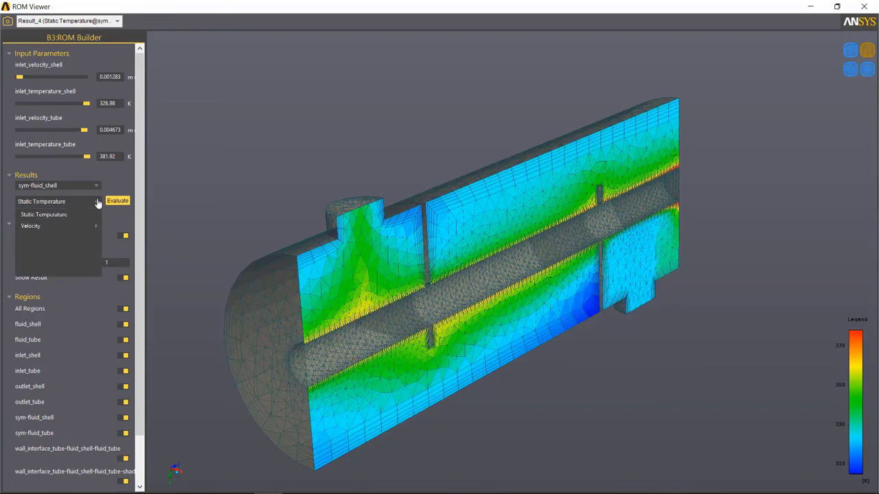
left_click(56, 227)
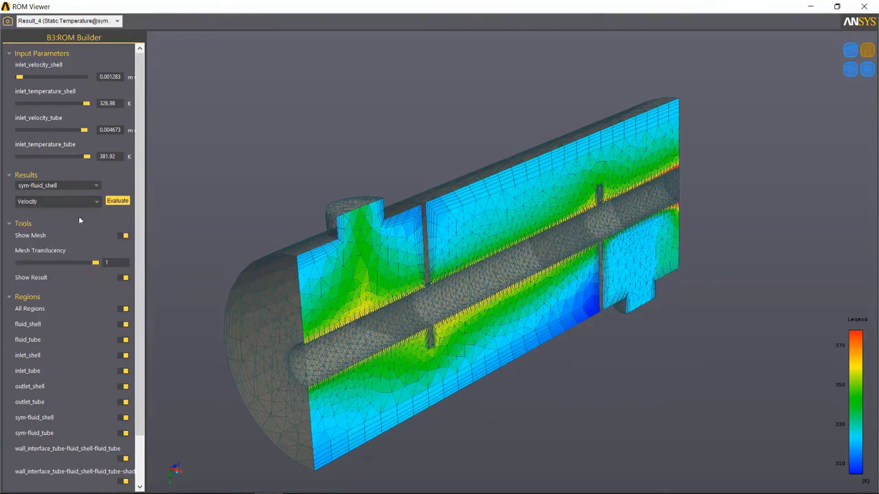
left_click(115, 201)
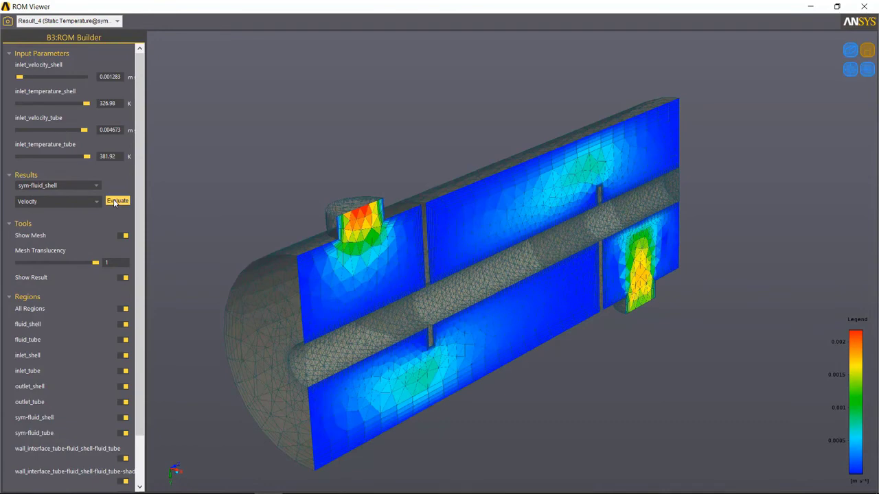
left_click(82, 76)
left_click(118, 201)
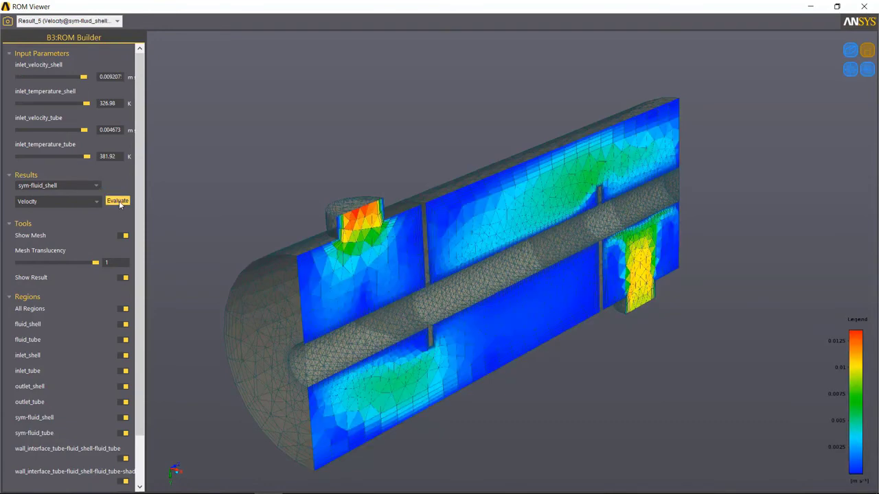
Recall the stored Result_3 static temperature case and choose walls_shell as the region to evaluate
left_click(116, 21)
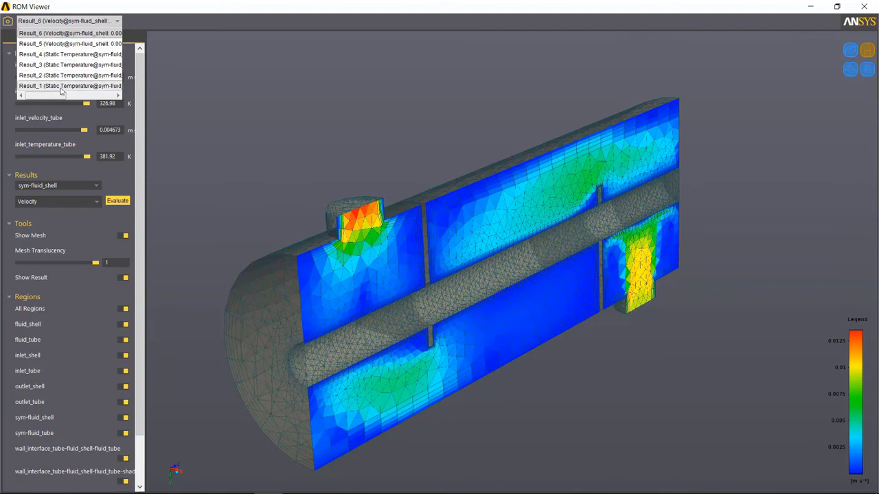
left_click(59, 65)
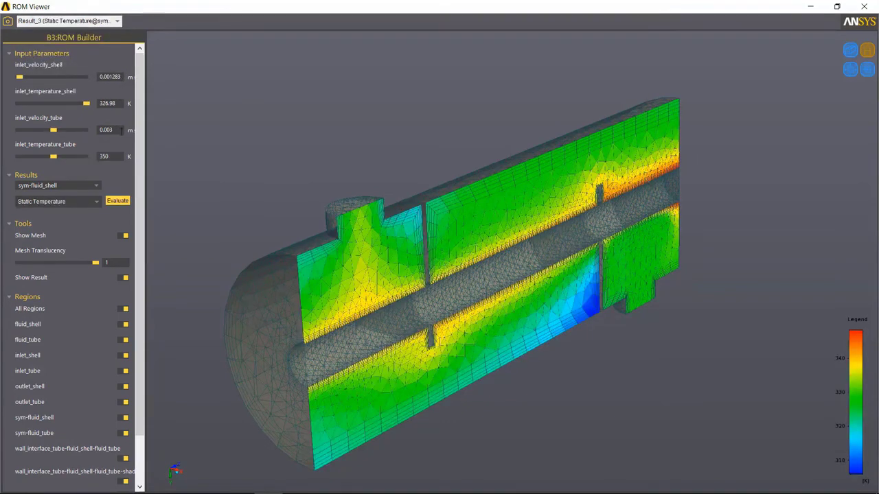
left_click(97, 186)
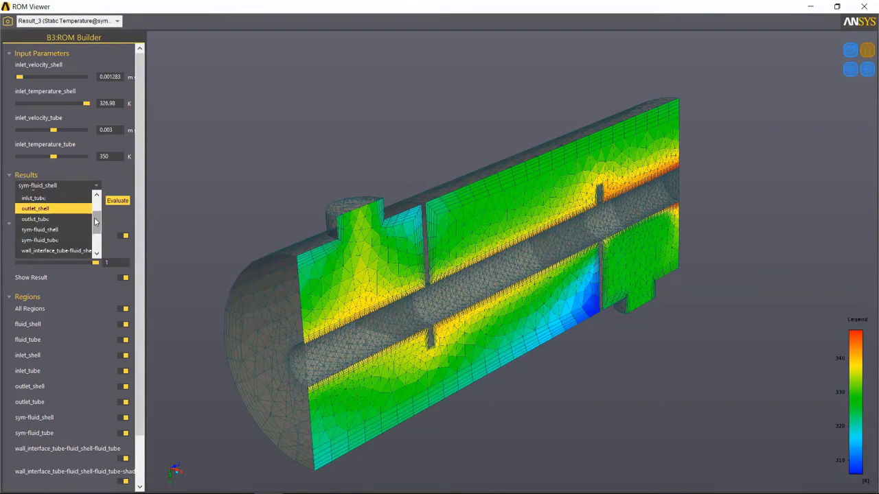
left_click_drag(94, 229, 94, 253)
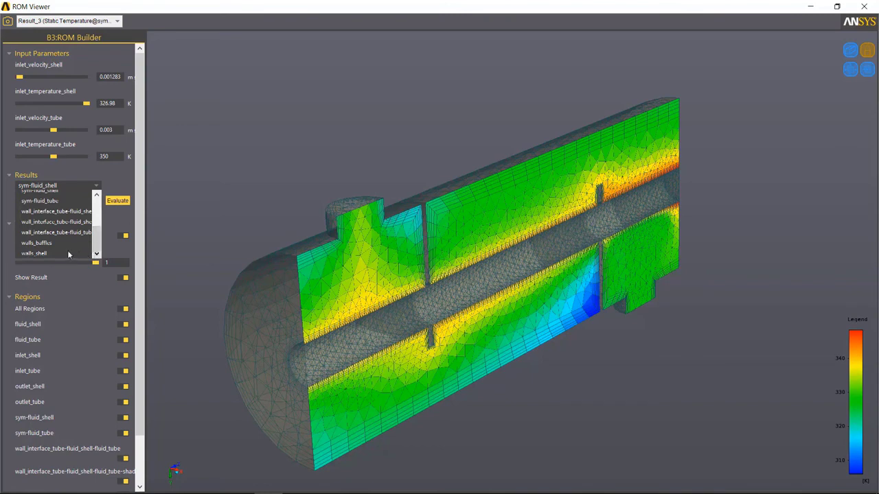
left_click(47, 254)
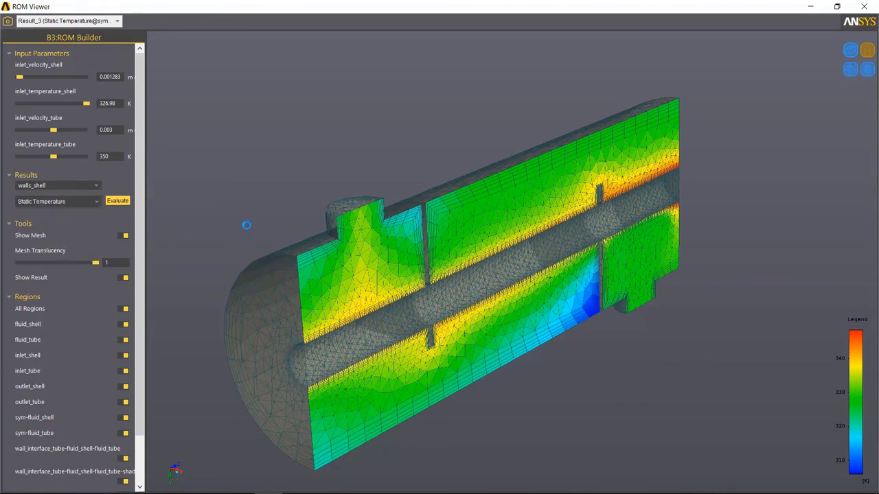